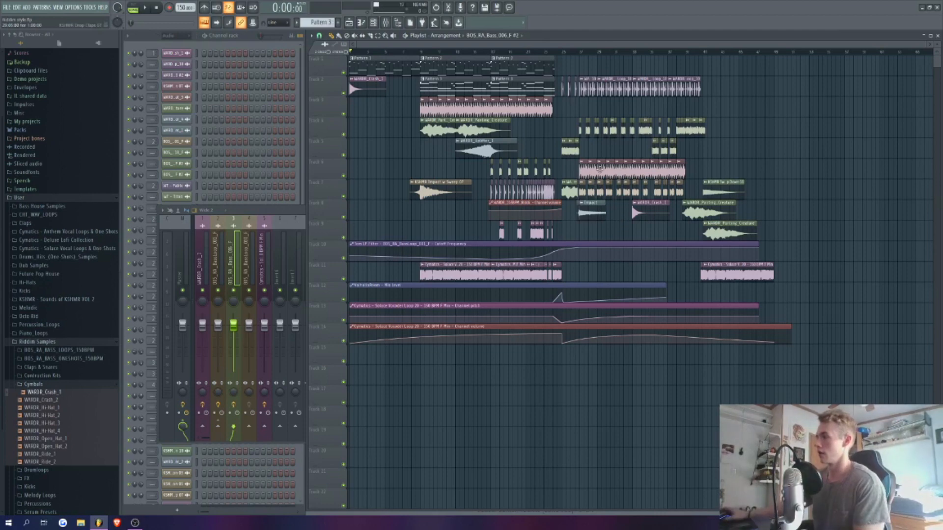
Step: Play the arrangement from about 0:36, just before the drop, and stop playback after listening through the drop
{"action": "scroll", "coordinate": [587, 110], "scroll_direction": "up", "scroll_amount": 2}
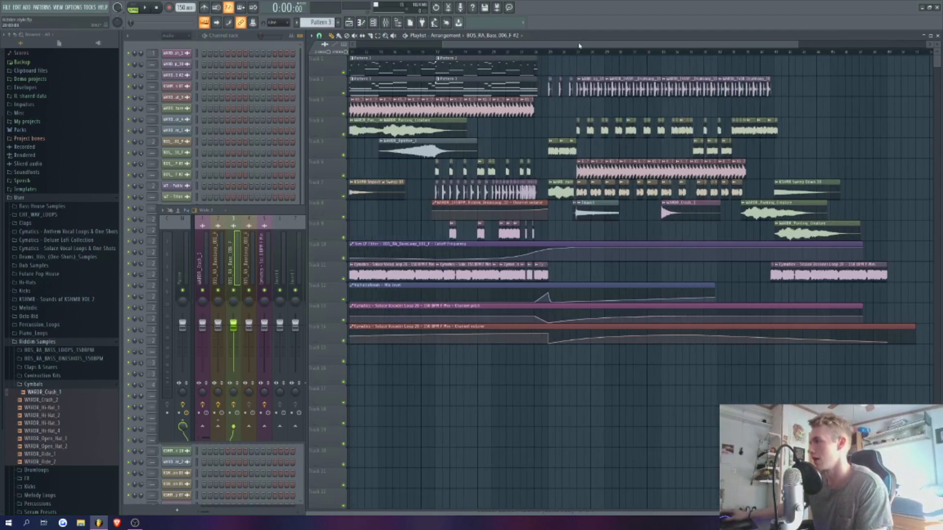
{"action": "scroll", "coordinate": [579, 45], "scroll_direction": "left", "scroll_amount": 3}
{"action": "left_click_drag", "start_coordinate": [711, 46], "coordinate": [773, 53]}
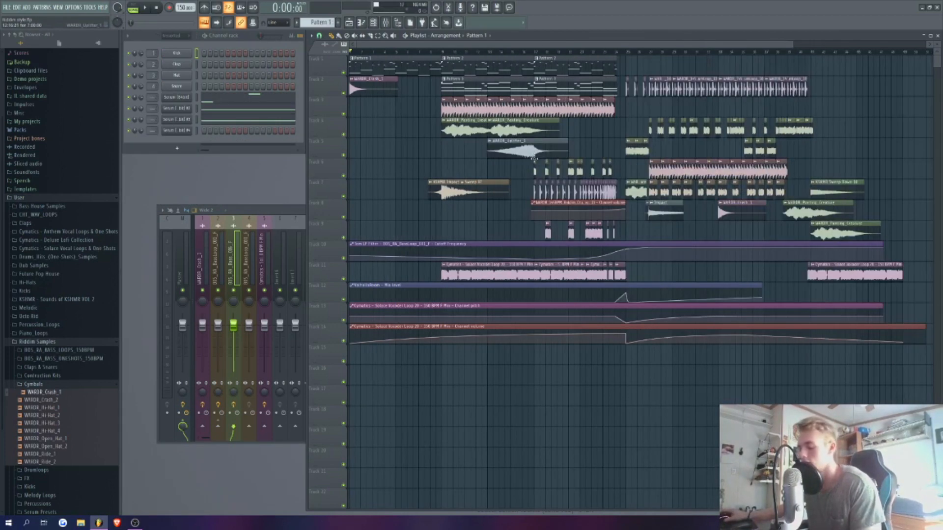
{"action": "left_click", "coordinate": [620, 51]}
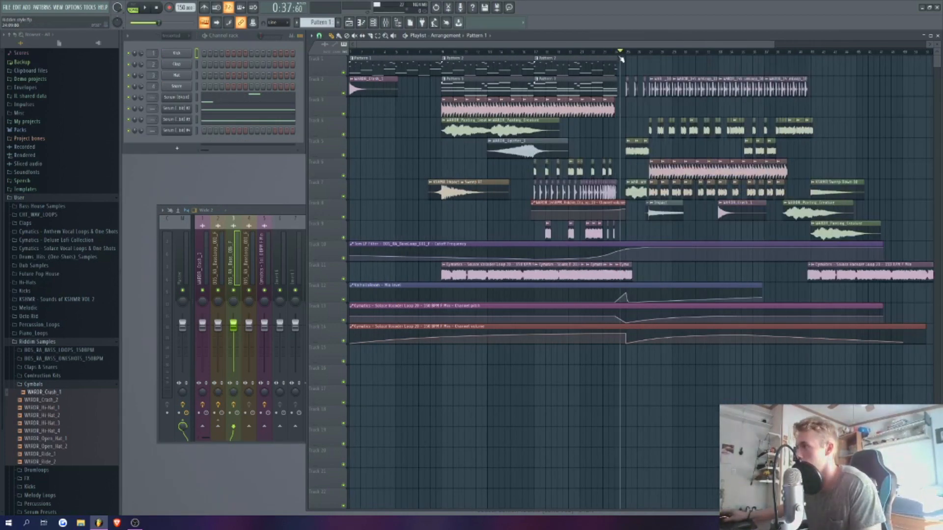
{"action": "left_click_drag", "start_coordinate": [621, 59], "coordinate": [615, 63]}
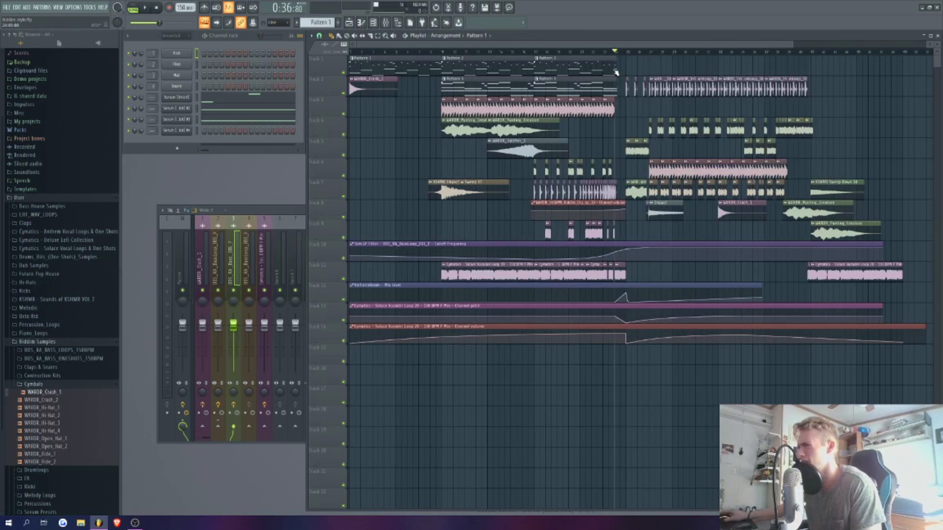
{"action": "key", "text": "space"}
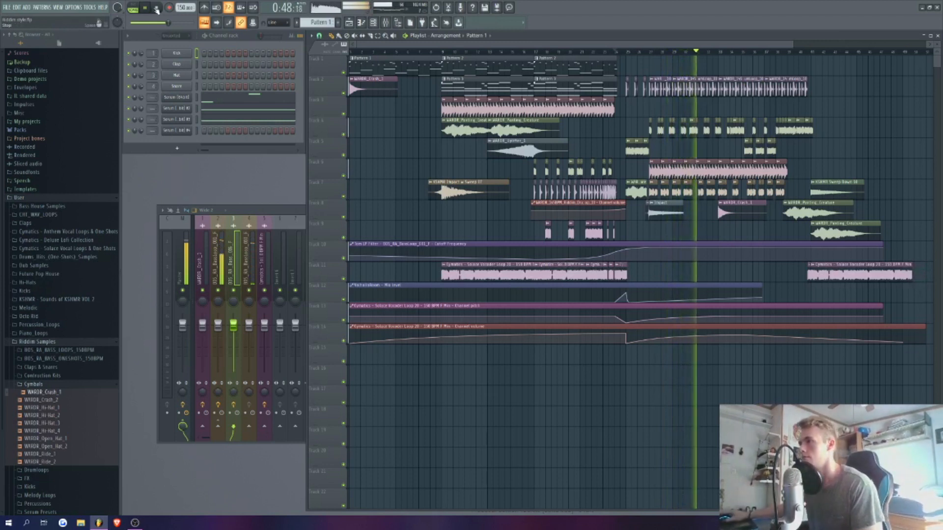
{"action": "key", "text": "space"}
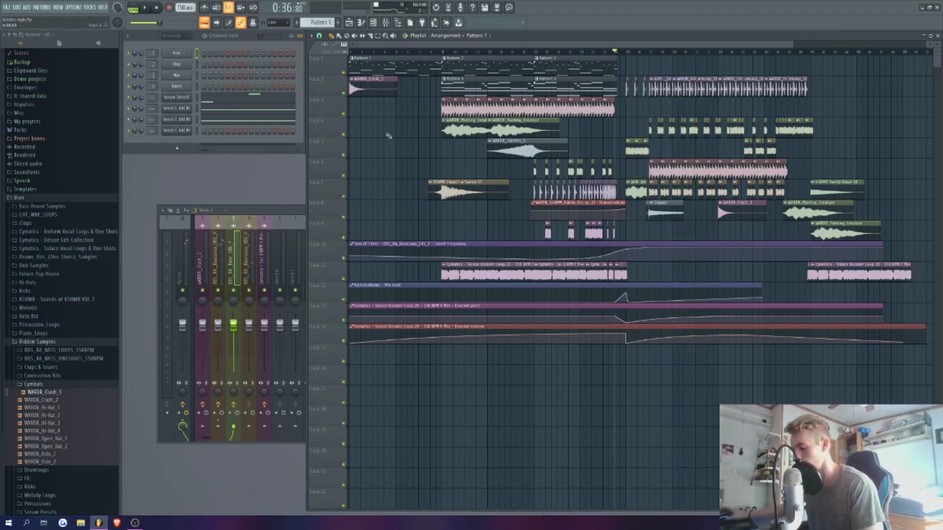
Step: Play Pattern 1 on its own in pattern mode with the first Serum channel's notes open in the piano roll
{"action": "scroll", "coordinate": [372, 64], "scroll_direction": "up", "scroll_amount": 3, "text": "ctrl"}
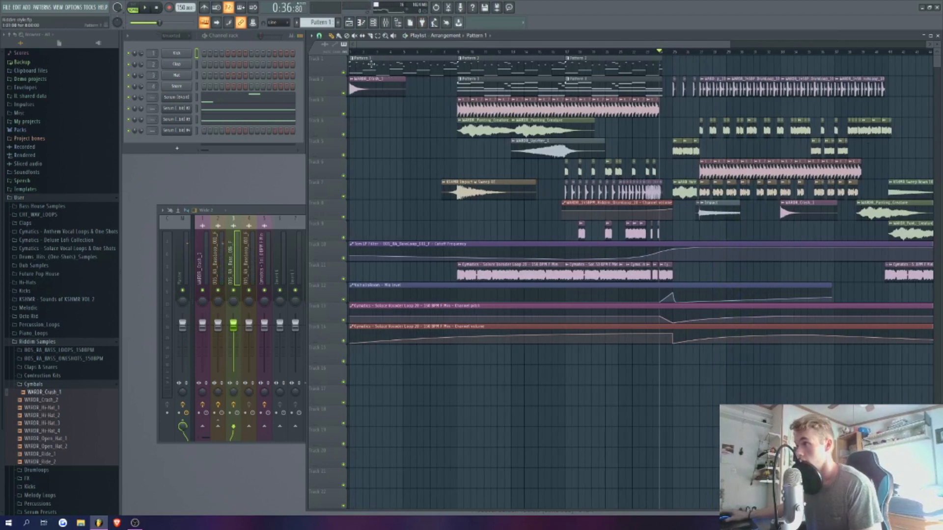
{"action": "left_click", "coordinate": [133, 7]}
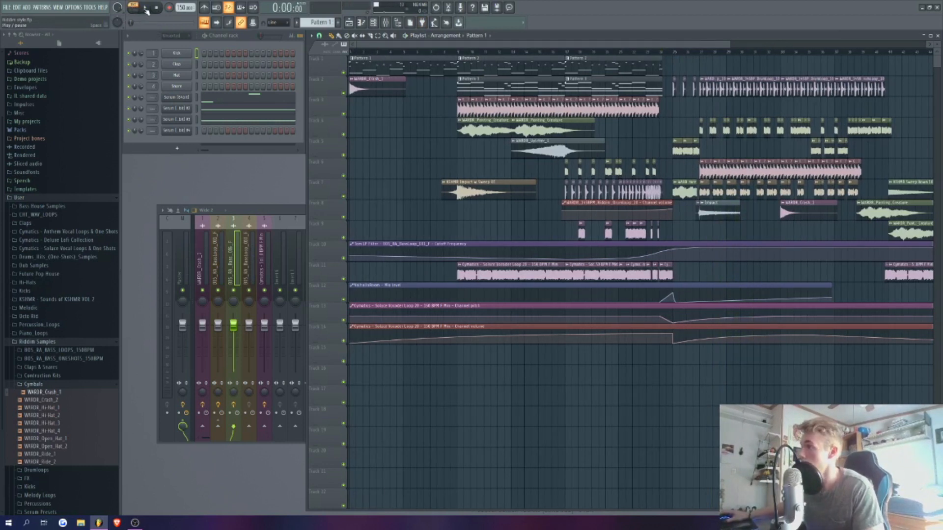
{"action": "left_click", "coordinate": [145, 7]}
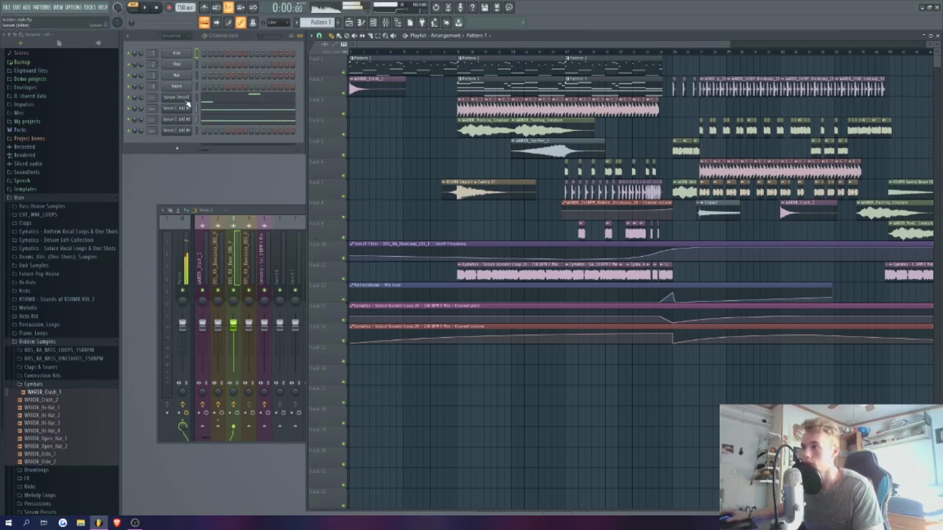
{"action": "left_click", "coordinate": [204, 101]}
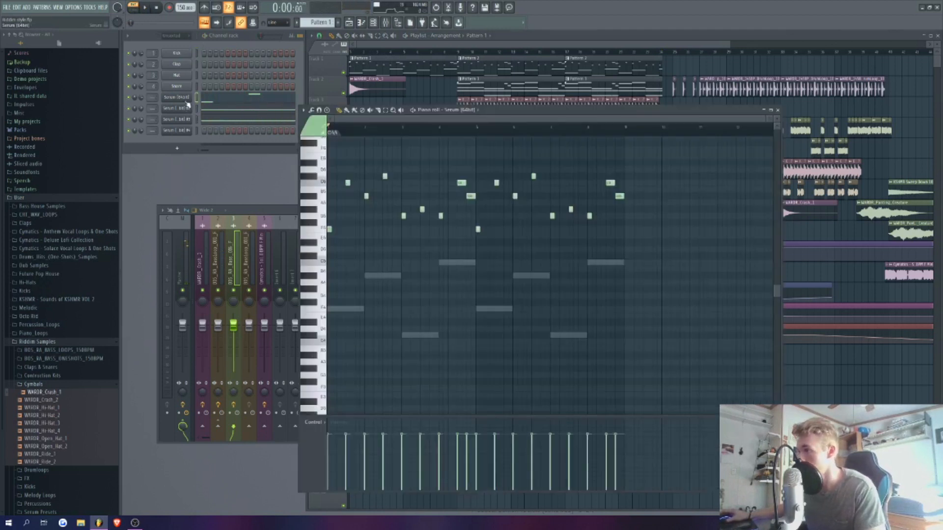
{"action": "key", "text": "space"}
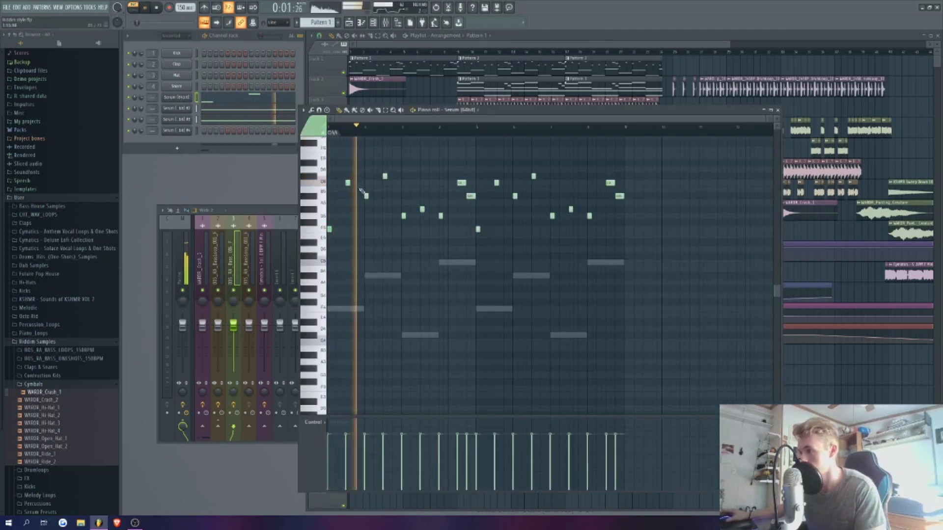
Step: Review the notes of Serum #2 and Serum #3 in Pattern 1, including a look at Serum #3's plugin window, and close the piano roll
{"action": "left_click", "coordinate": [194, 109]}
{"action": "key", "text": "space"}
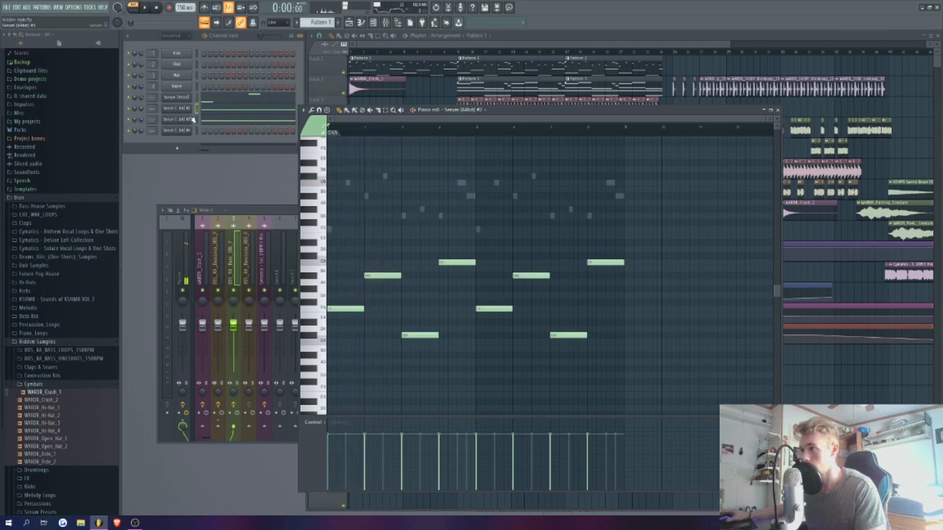
{"action": "left_click", "coordinate": [342, 309]}
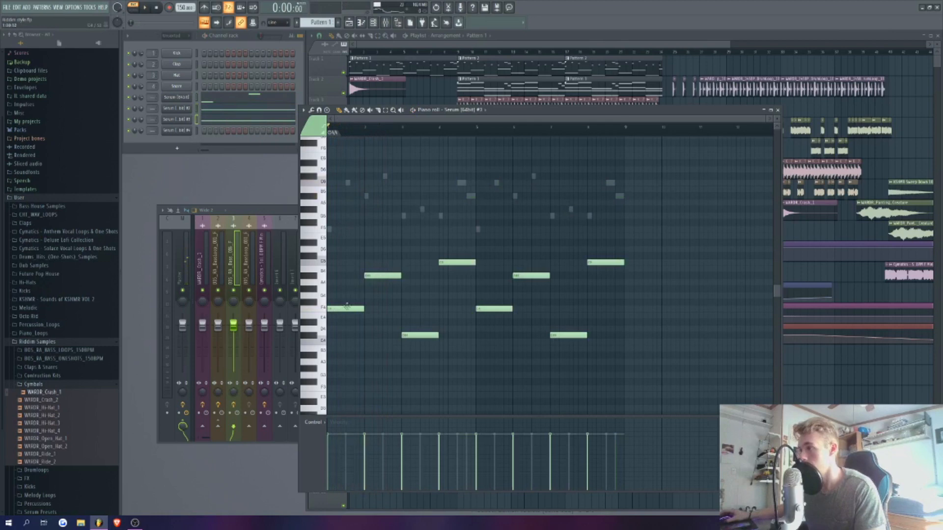
{"action": "left_click", "coordinate": [342, 310]}
{"action": "left_click", "coordinate": [178, 120]}
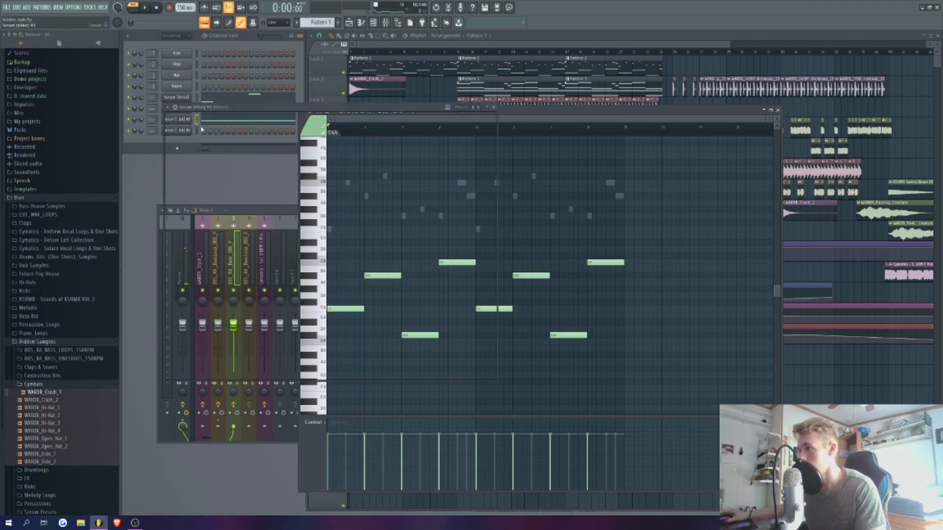
{"action": "left_click", "coordinate": [493, 108]}
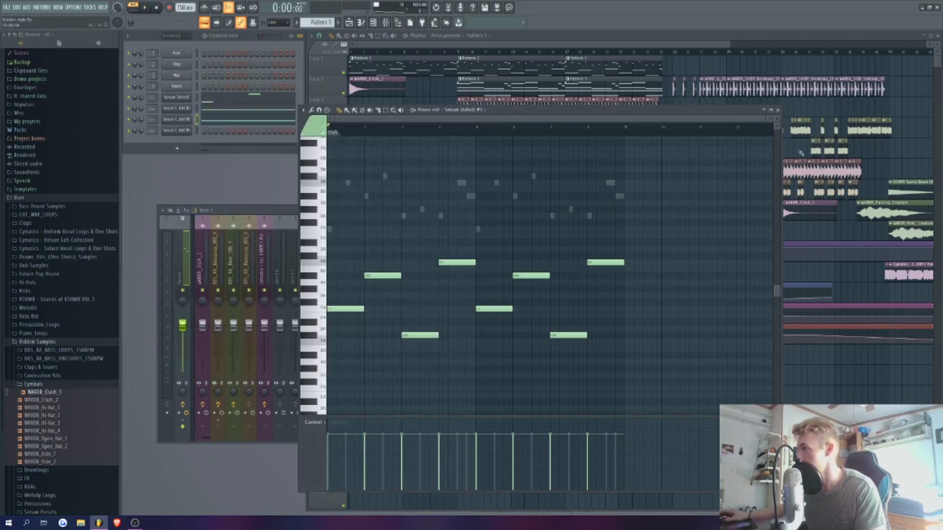
{"action": "left_click", "coordinate": [778, 110]}
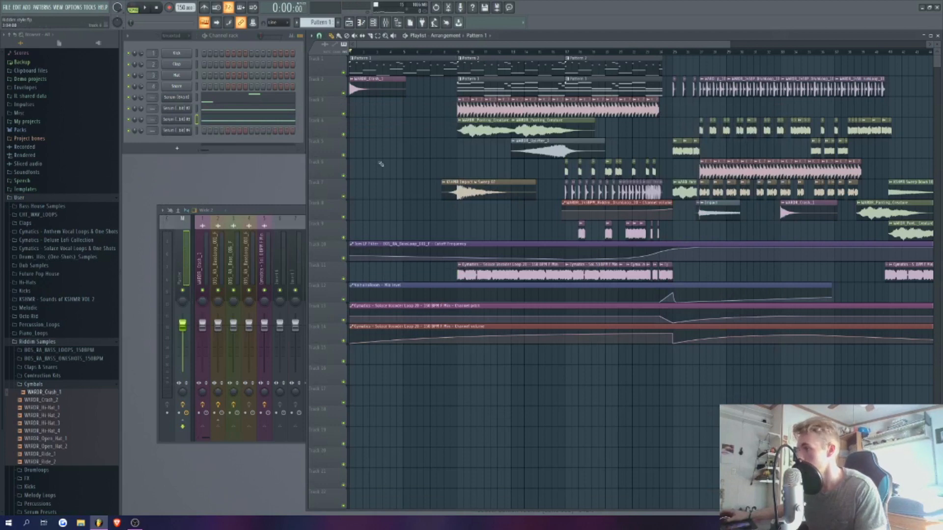
Step: Select Pattern 3 and play it in pattern mode while viewing Serum #4's notes in the piano roll
{"action": "scroll", "coordinate": [399, 54], "scroll_direction": "up", "scroll_amount": 3}
{"action": "scroll", "coordinate": [412, 52], "scroll_direction": "up", "scroll_amount": 3}
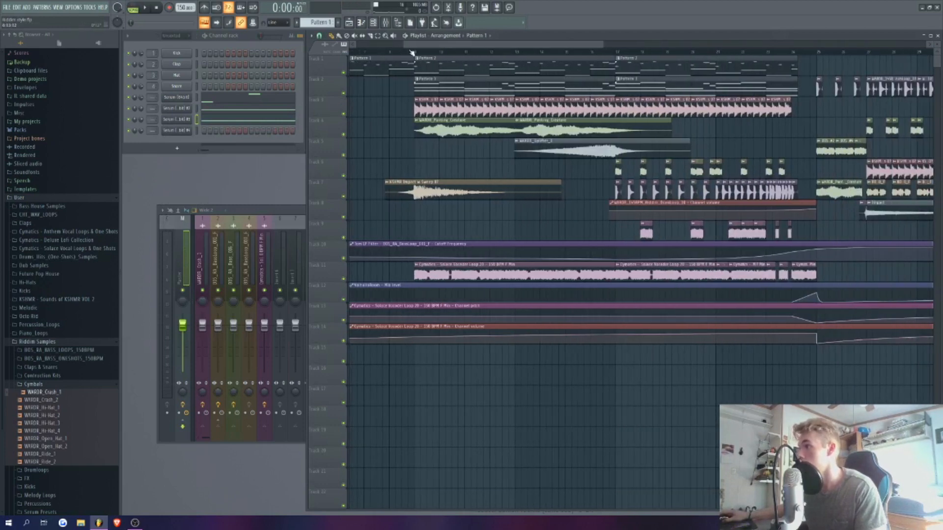
{"action": "left_click", "coordinate": [396, 52]}
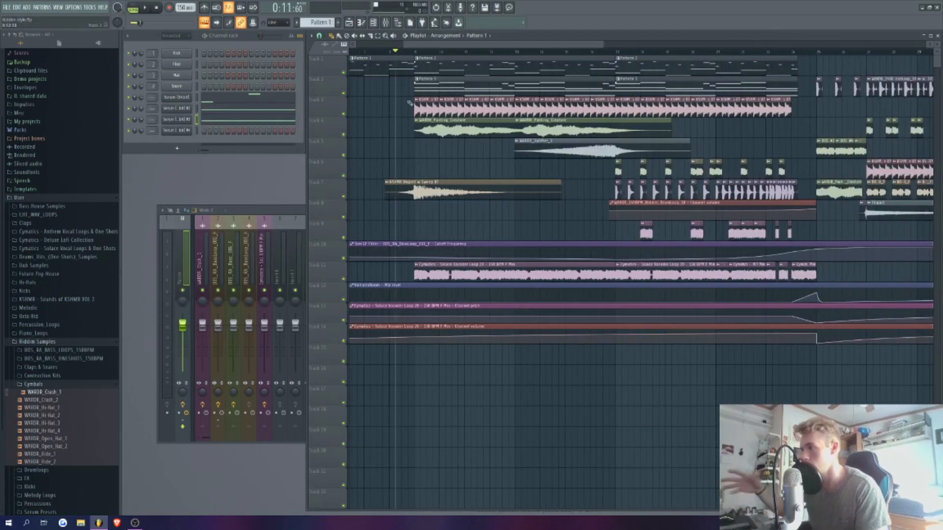
{"action": "left_click", "coordinate": [427, 76]}
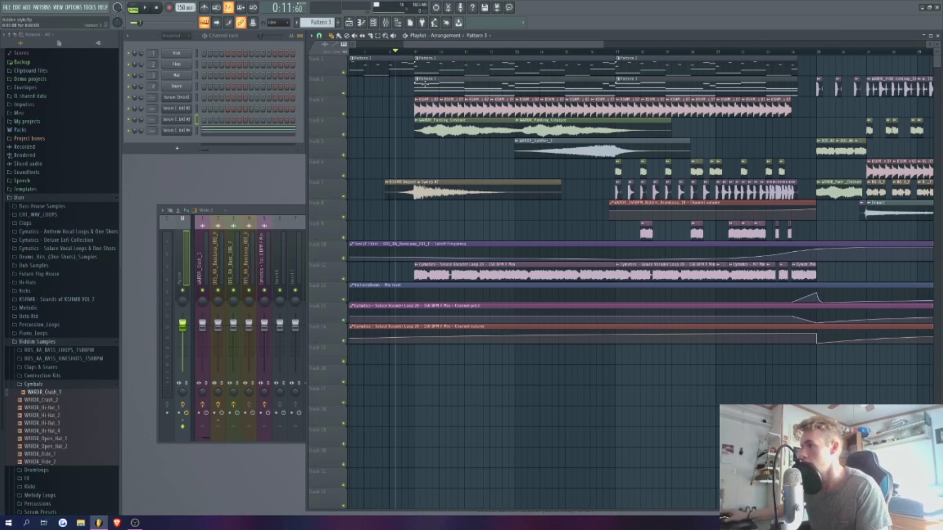
{"action": "left_click", "coordinate": [133, 8]}
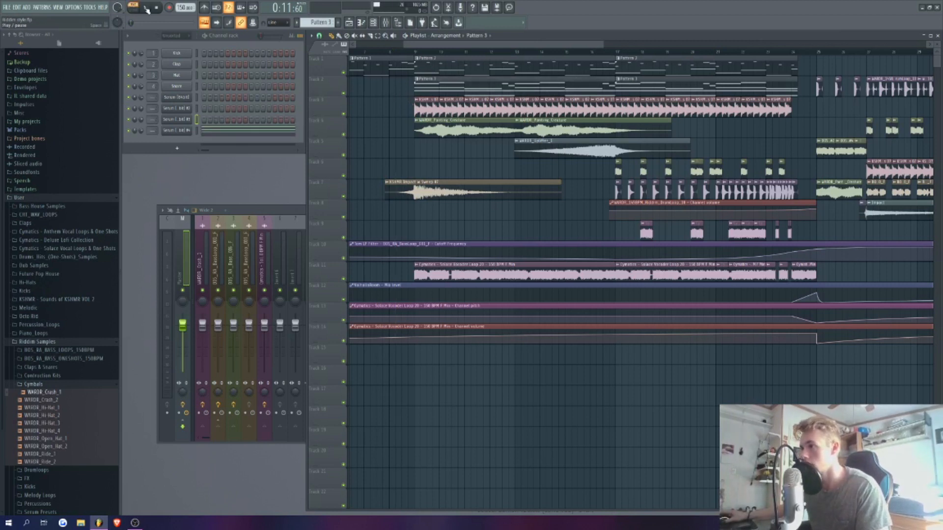
{"action": "left_click", "coordinate": [146, 7]}
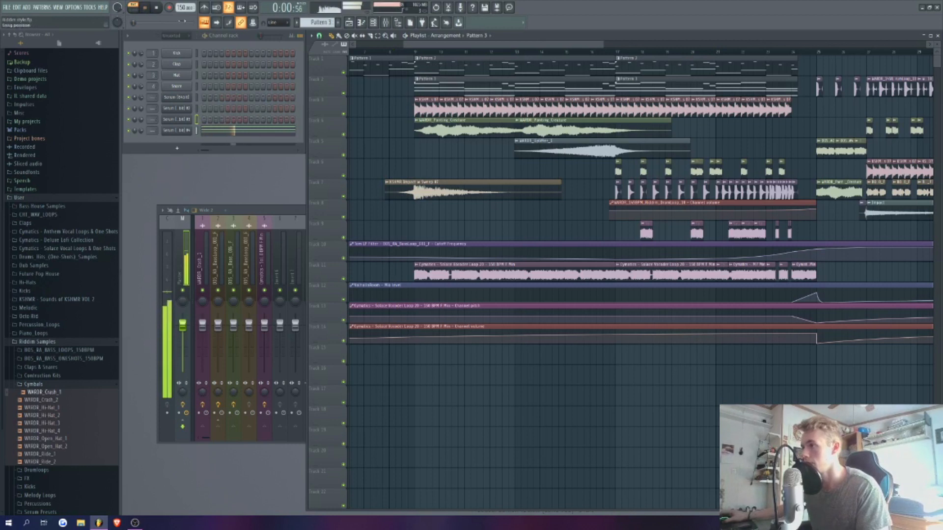
{"action": "left_click", "coordinate": [257, 134]}
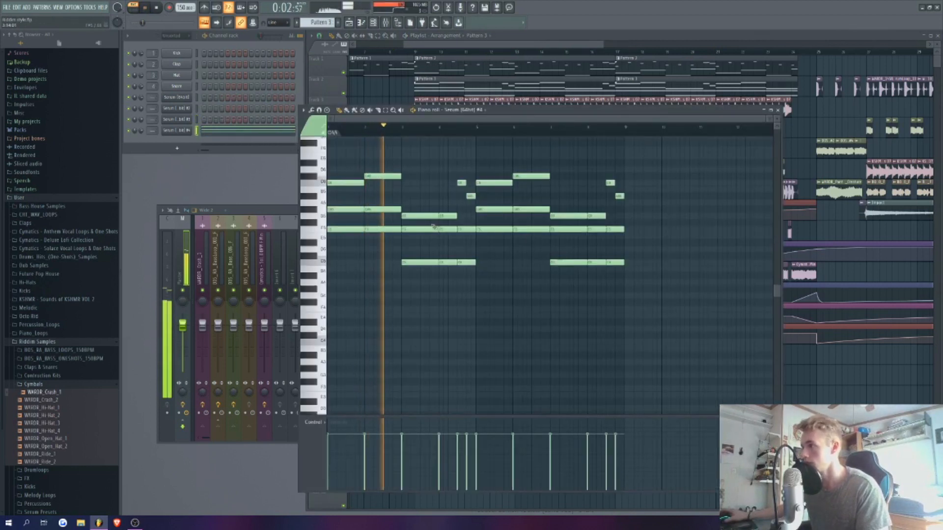
{"action": "left_click", "coordinate": [155, 8]}
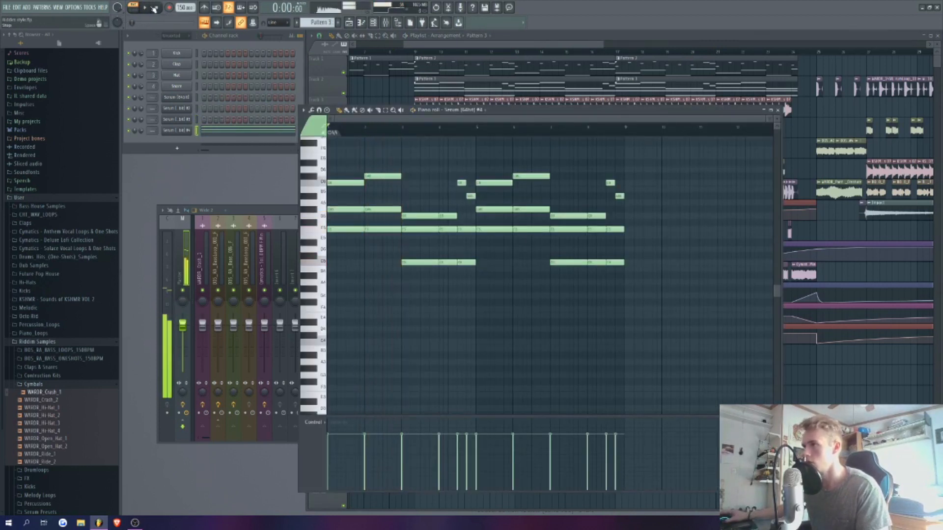
Step: Play Serum #4's chord progression from the start of Pattern 3 with its piano roll open, and stop playback
{"action": "left_click", "coordinate": [89, 7]}
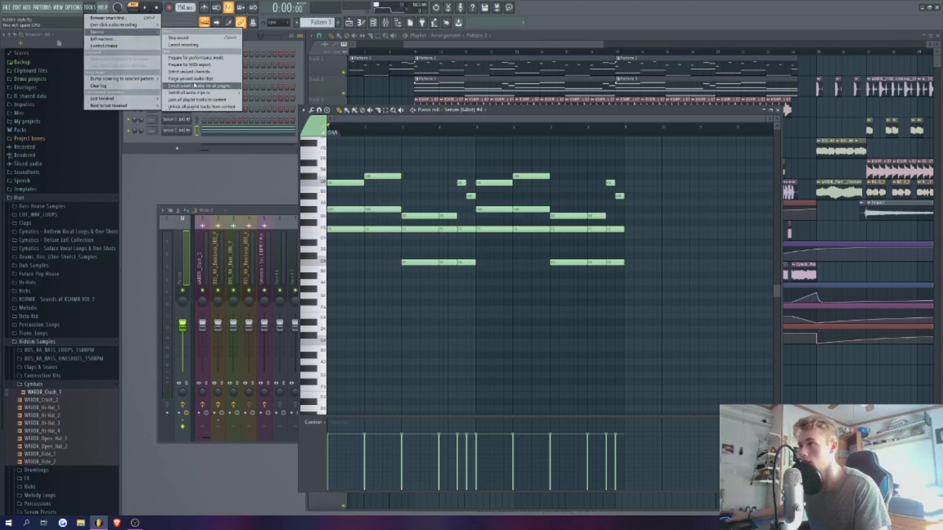
{"action": "key", "text": "Escape"}
{"action": "left_click", "coordinate": [333, 128]}
{"action": "left_click", "coordinate": [328, 129]}
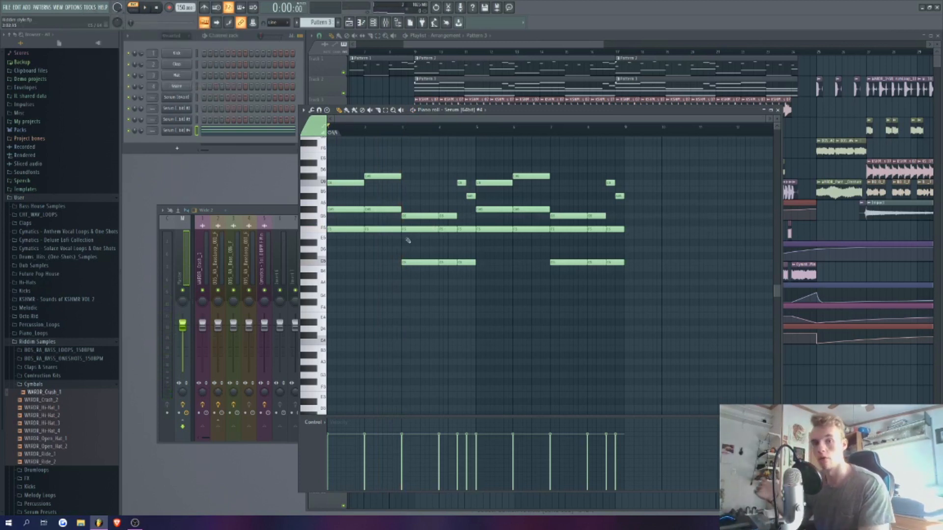
{"action": "key", "text": "space"}
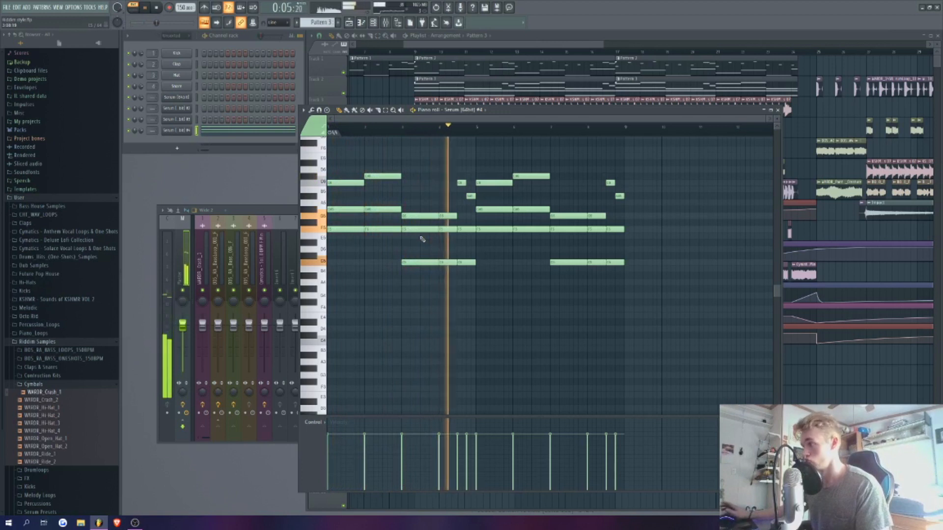
{"action": "key", "text": "space"}
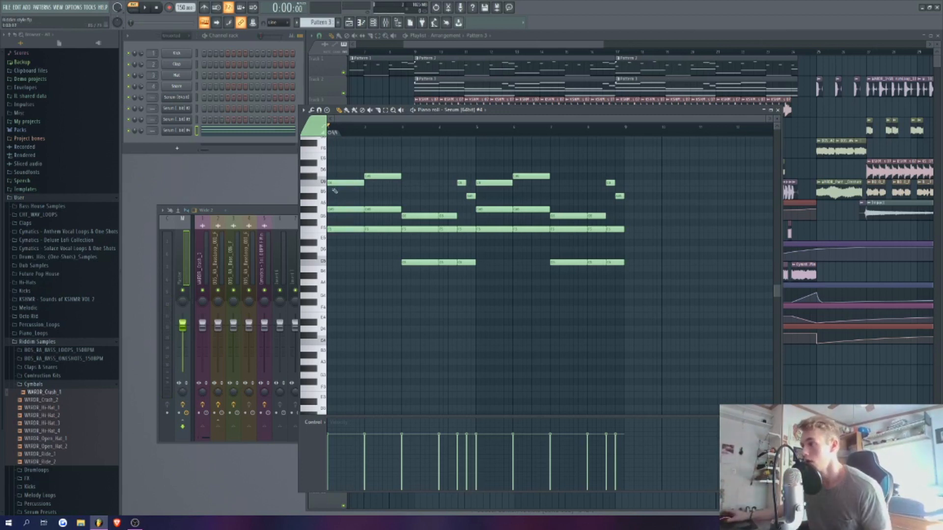
Step: Try stamping a minor scale after the chord notes in the piano roll, and undo it
{"action": "left_click", "coordinate": [328, 110]}
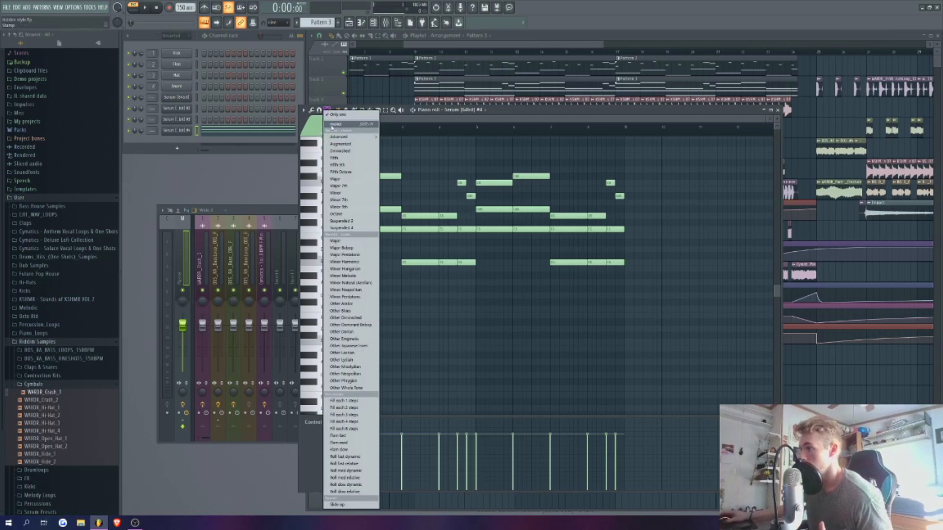
{"action": "left_click", "coordinate": [369, 289]}
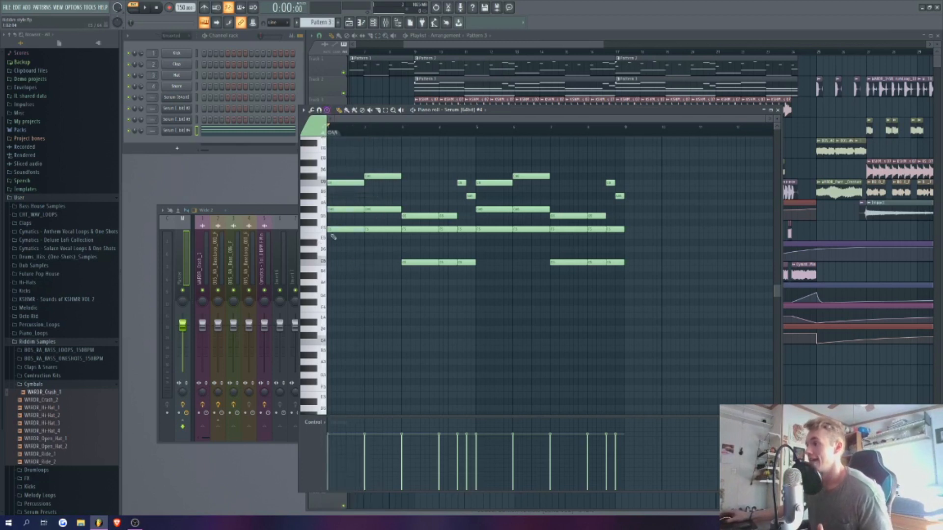
{"action": "left_click_drag", "start_coordinate": [650, 221], "coordinate": [666, 241]}
{"action": "key", "text": "ctrl+z"}
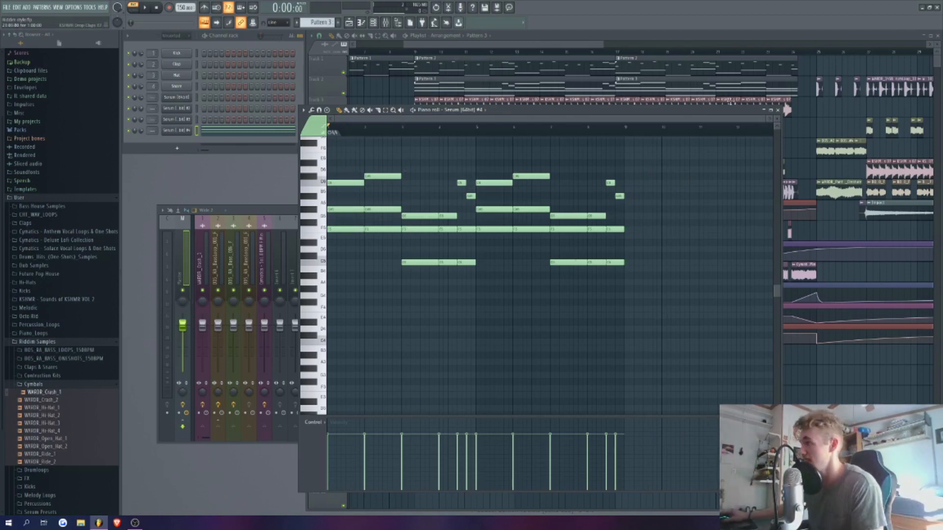
Step: Close the piano roll, audition the first KSHMR Drop Claps 07 clip in the playlist and view its sample settings
{"action": "left_click", "coordinate": [778, 110]}
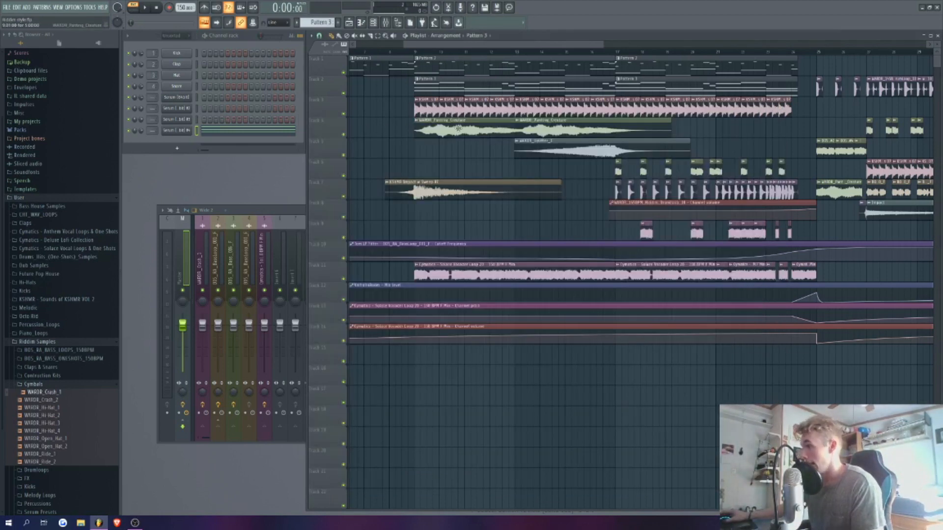
{"action": "left_click", "coordinate": [418, 107]}
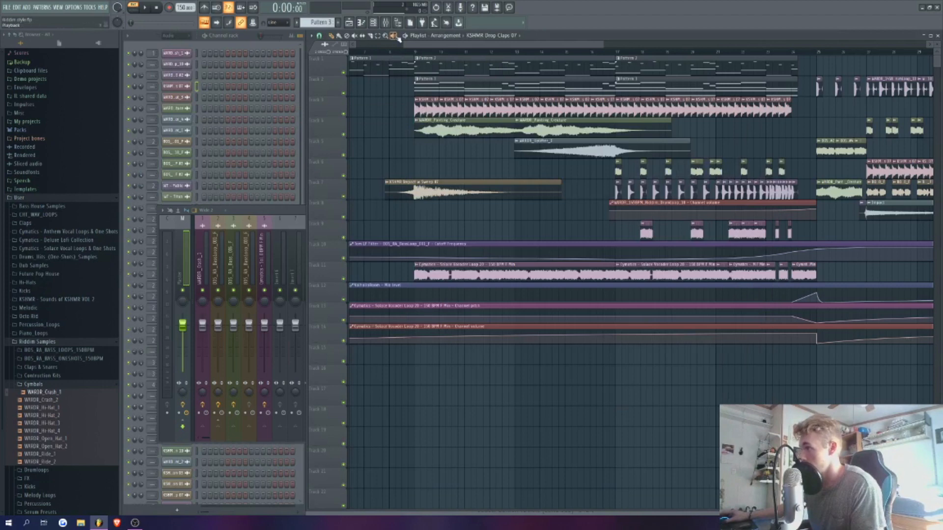
{"action": "left_click", "coordinate": [415, 109]}
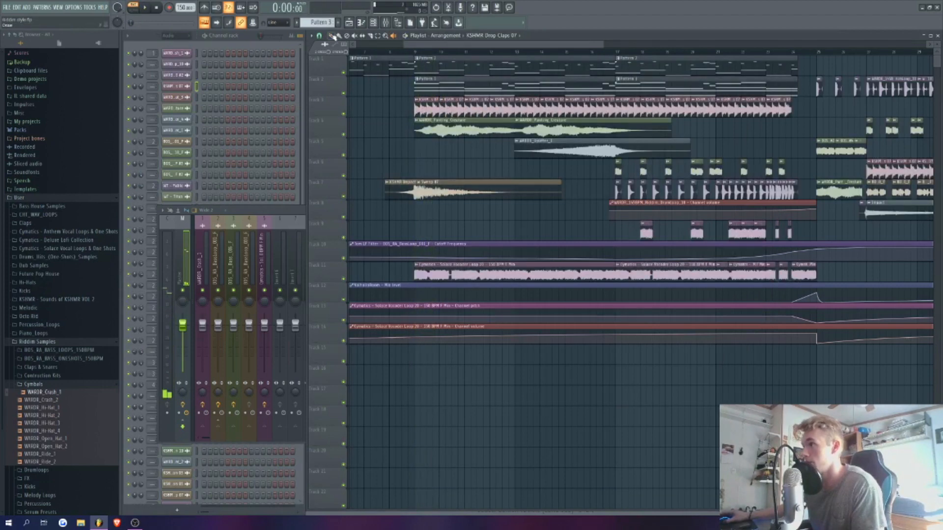
{"action": "left_click", "coordinate": [333, 36]}
{"action": "double_click", "coordinate": [424, 111]}
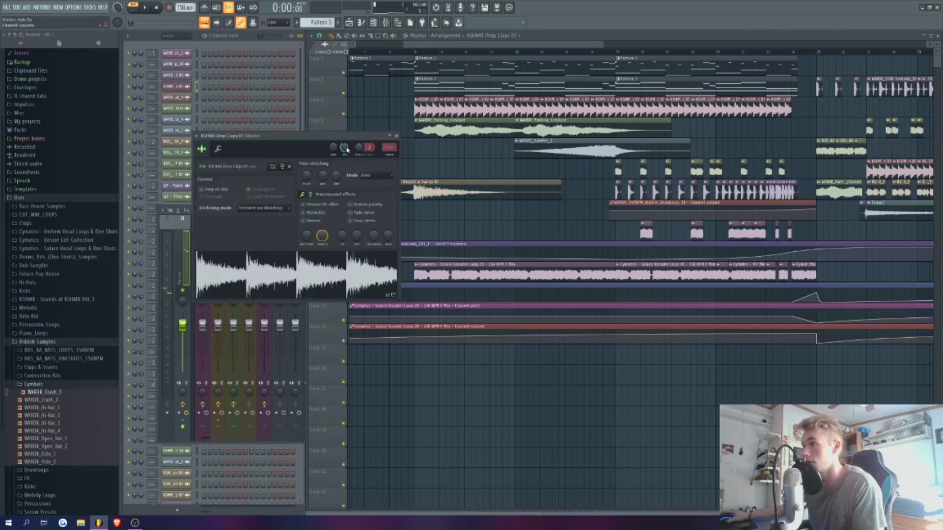
{"action": "left_click", "coordinate": [397, 137]}
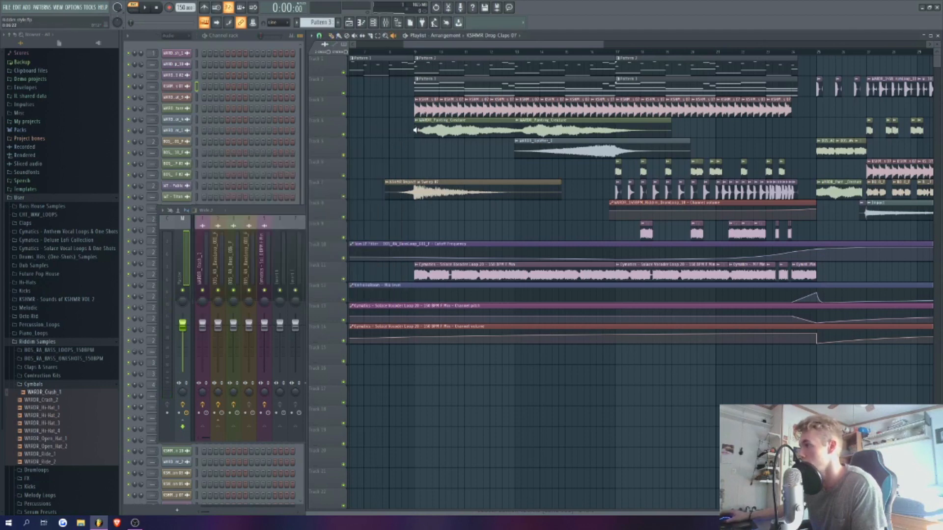
Step: Audition the first WARDR_Panting_Creature clip and the KSHMR Impact w Sweep 07 clip in the playlist
{"action": "left_click", "coordinate": [416, 130]}
{"action": "left_click", "coordinate": [420, 131]}
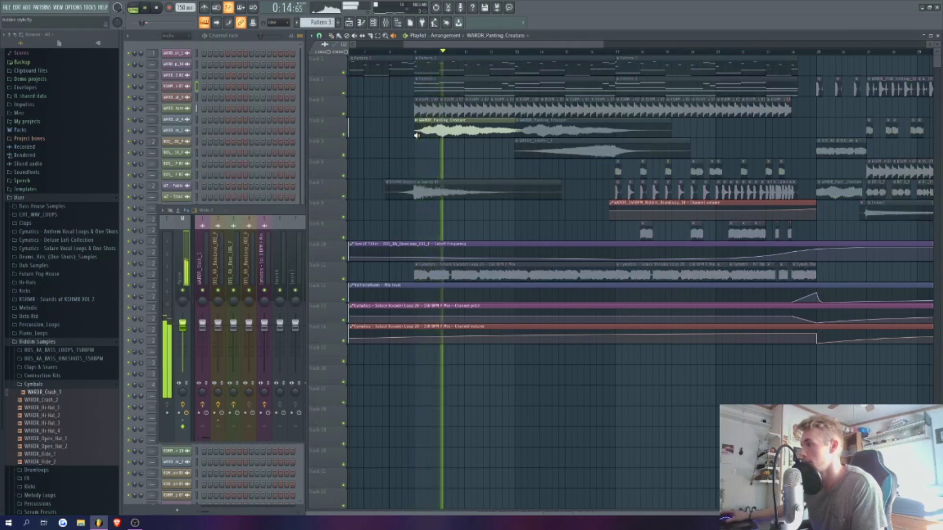
{"action": "left_click_drag", "start_coordinate": [417, 136], "coordinate": [394, 165]}
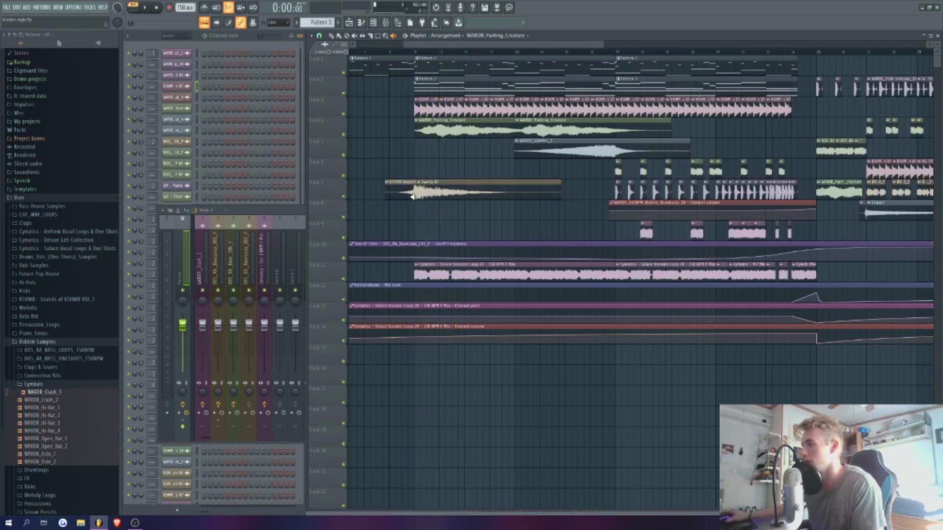
{"action": "left_click", "coordinate": [420, 196]}
{"action": "left_click_drag", "start_coordinate": [421, 195], "coordinate": [424, 192]}
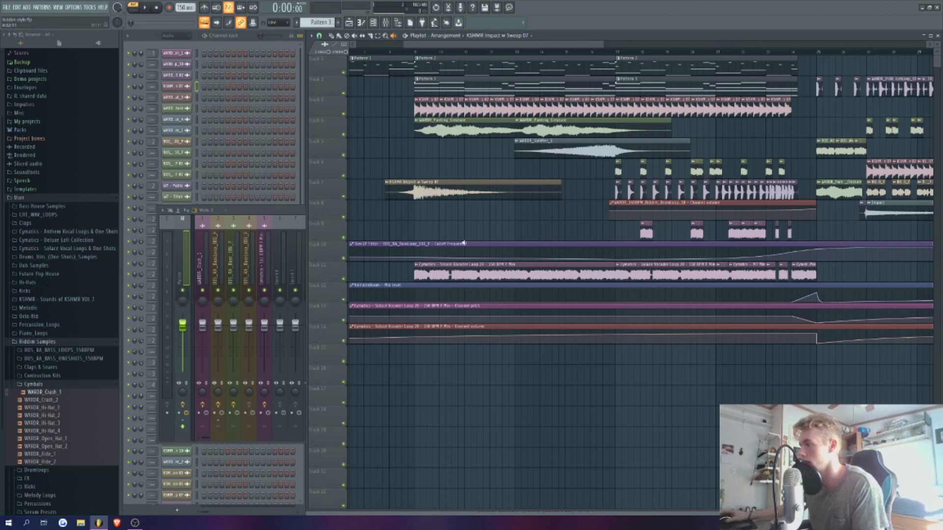
Step: Audition the first Cymatics Solace Vocoder Loop 20 clip and view the first ValhallaRoom reverb on its mixer track
{"action": "left_click", "coordinate": [414, 271], "text": "ctrl"}
{"action": "key", "text": "space"}
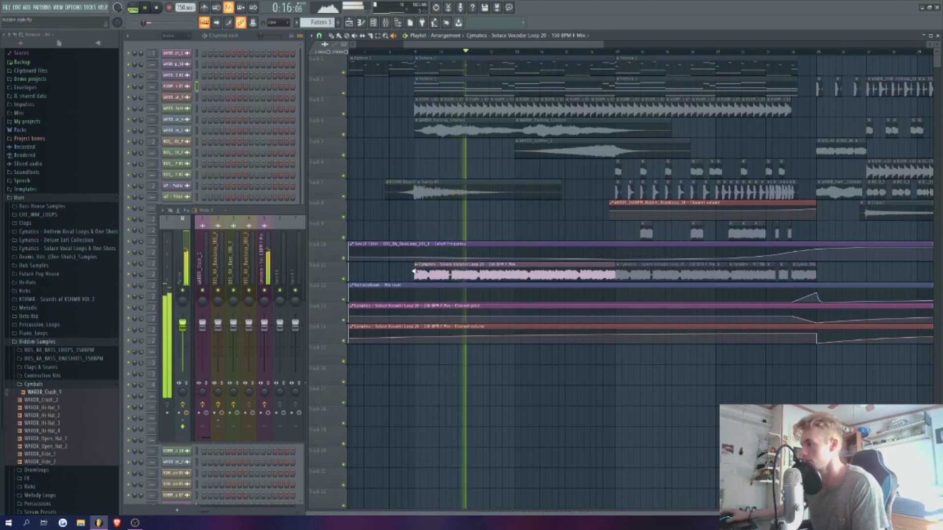
{"action": "key", "text": "space"}
{"action": "key", "text": "F9"}
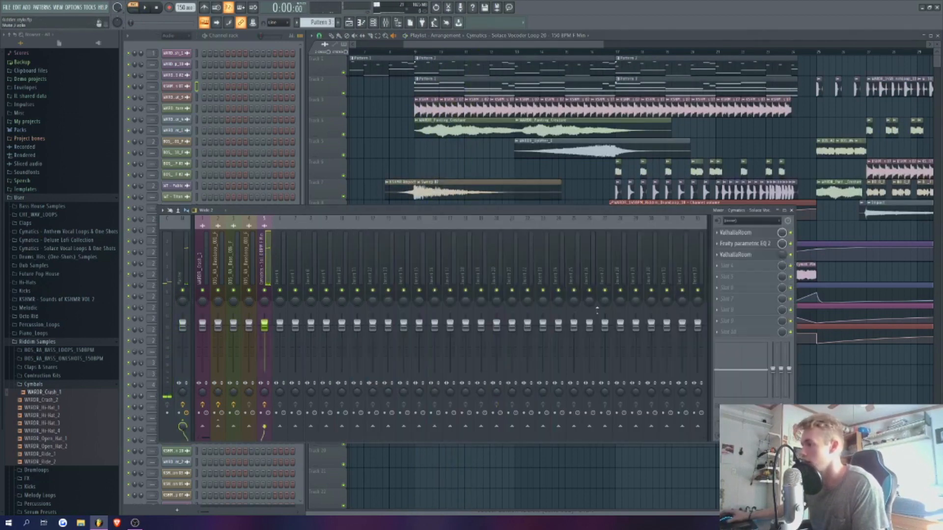
{"action": "left_click", "coordinate": [744, 233]}
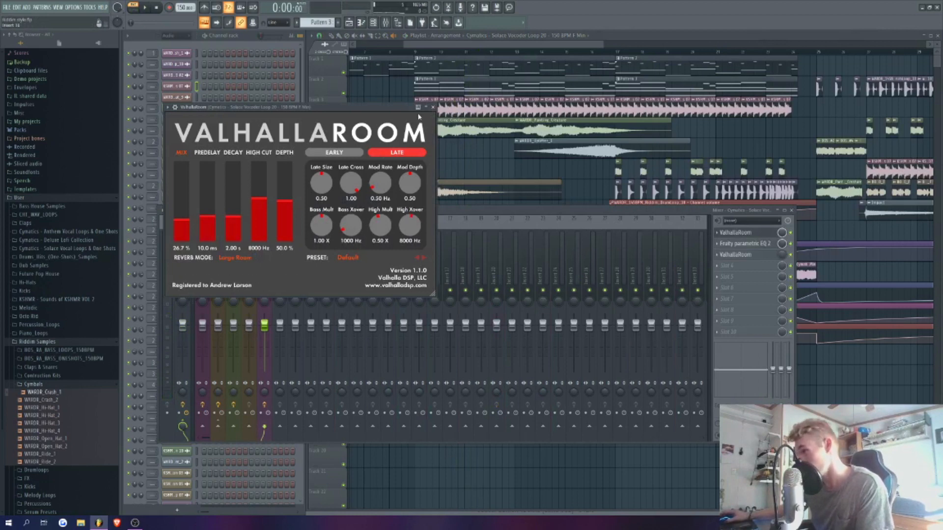
{"action": "left_click", "coordinate": [433, 107]}
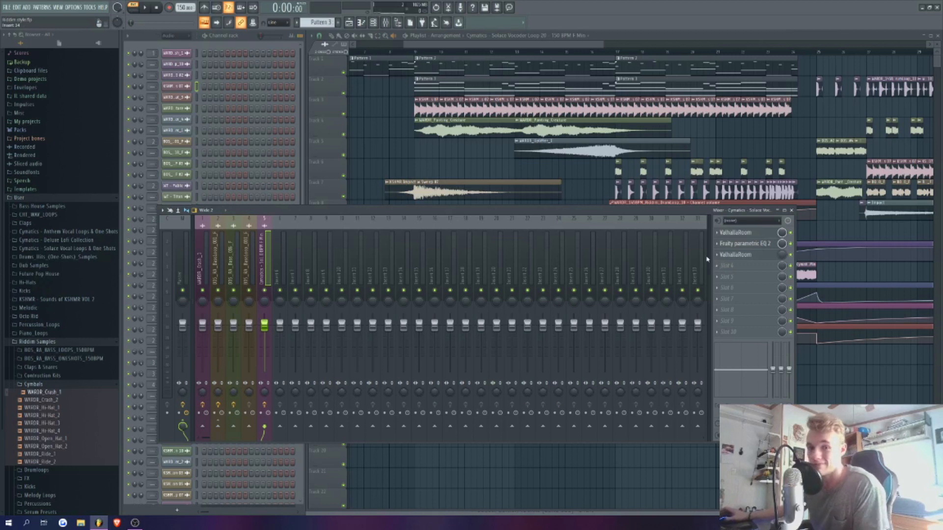
Step: Apply the Radio preset to the Fruity Parametric EQ 2 on the vocoder loop's mixer track, and close the plugin
{"action": "left_click", "coordinate": [750, 246]}
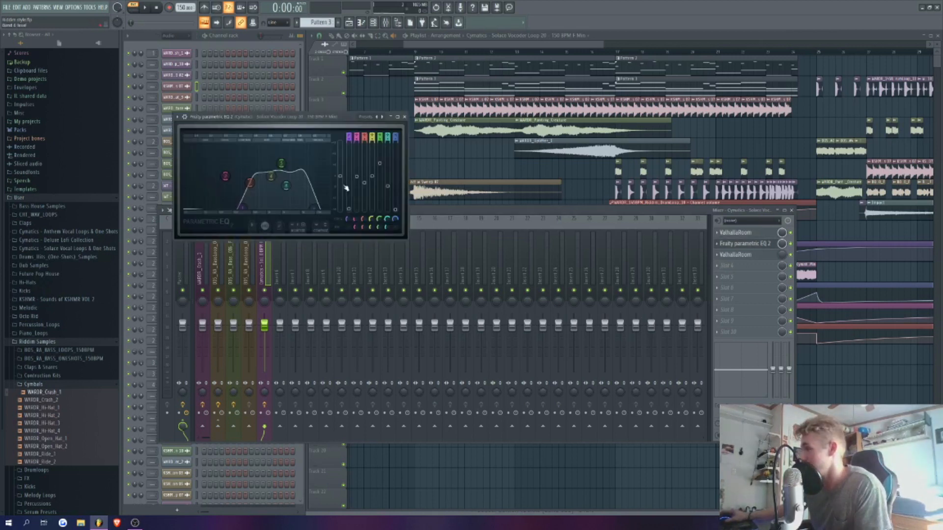
{"action": "left_click", "coordinate": [177, 117]}
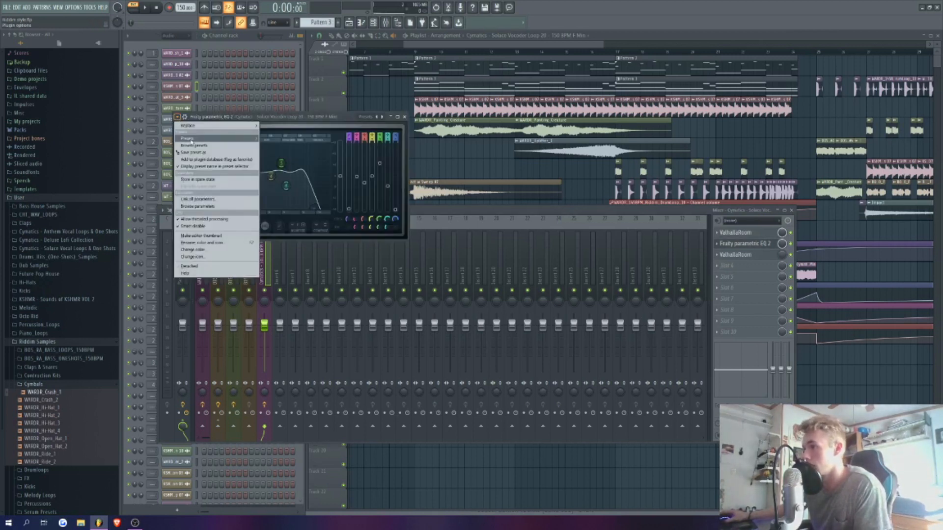
{"action": "mouse_move", "coordinate": [194, 138]}
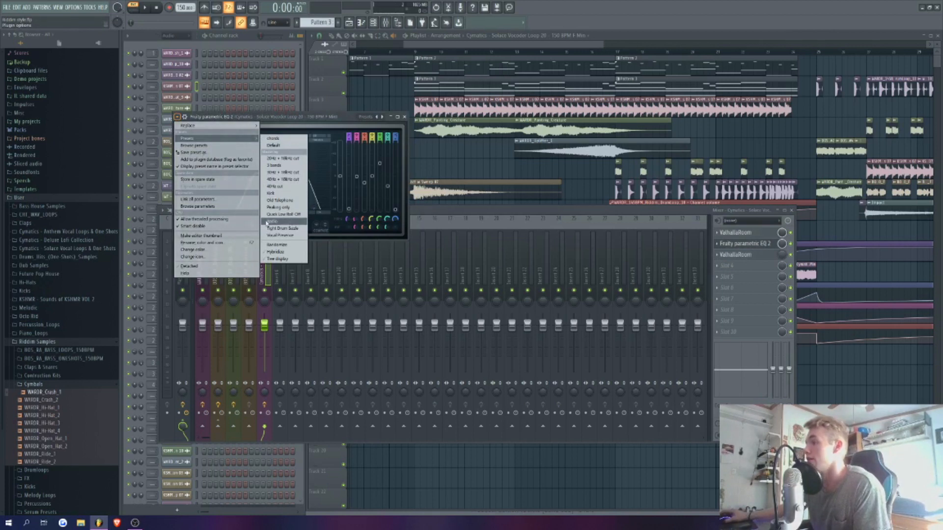
{"action": "left_click", "coordinate": [273, 222]}
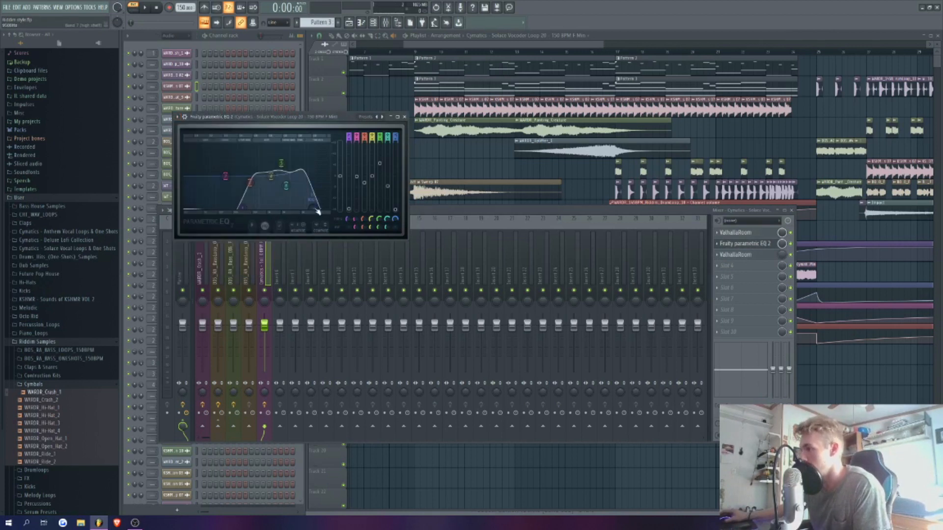
{"action": "left_click", "coordinate": [404, 117]}
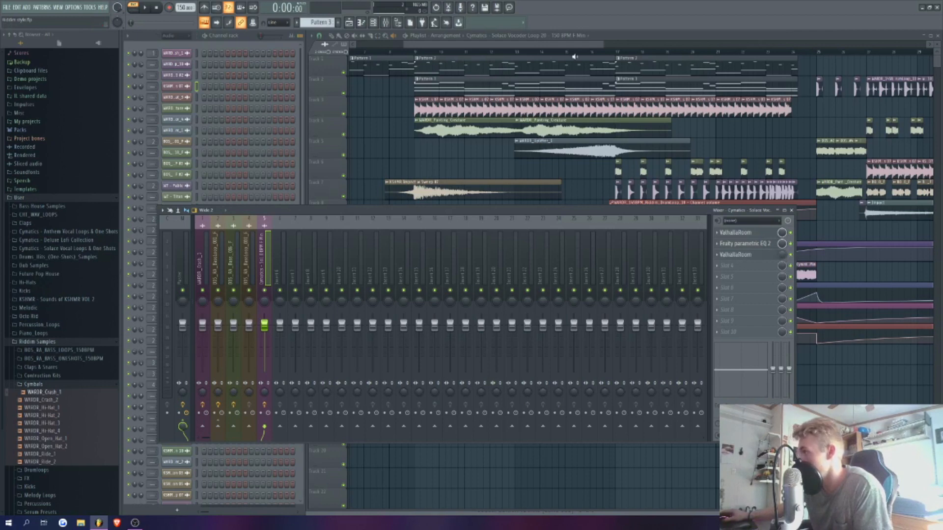
Step: View the second ValhallaRoom reverb on the vocoder loop's mixer track, and return to the playlist
{"action": "left_click_drag", "start_coordinate": [583, 45], "coordinate": [606, 46]}
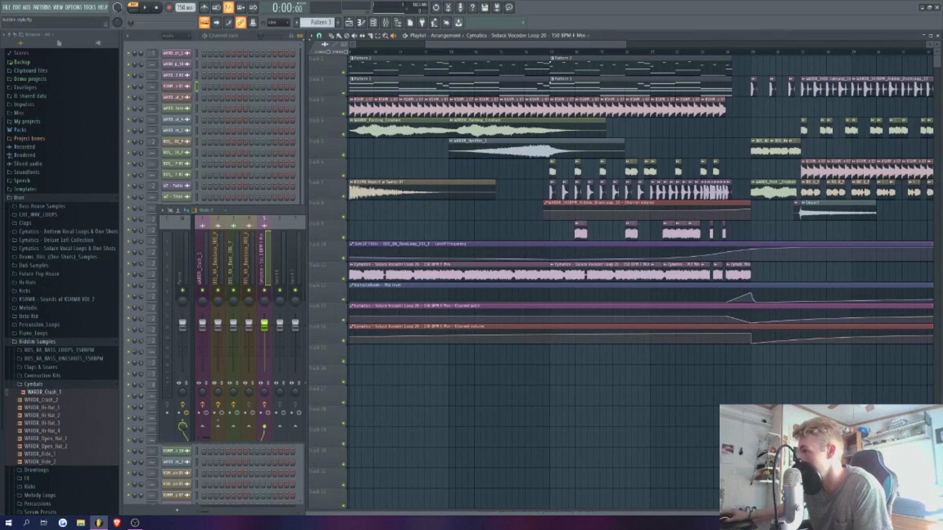
{"action": "left_click", "coordinate": [264, 252]}
{"action": "left_click", "coordinate": [757, 257]}
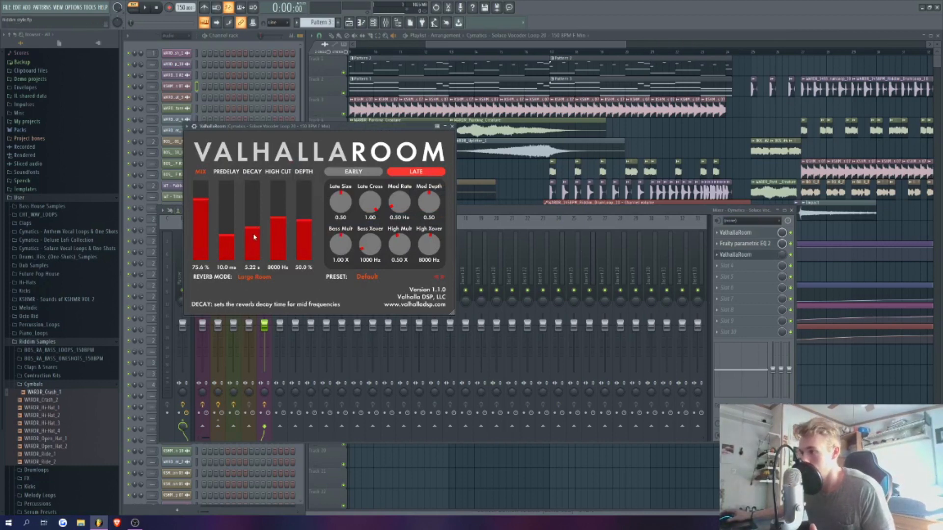
{"action": "left_click", "coordinate": [452, 126]}
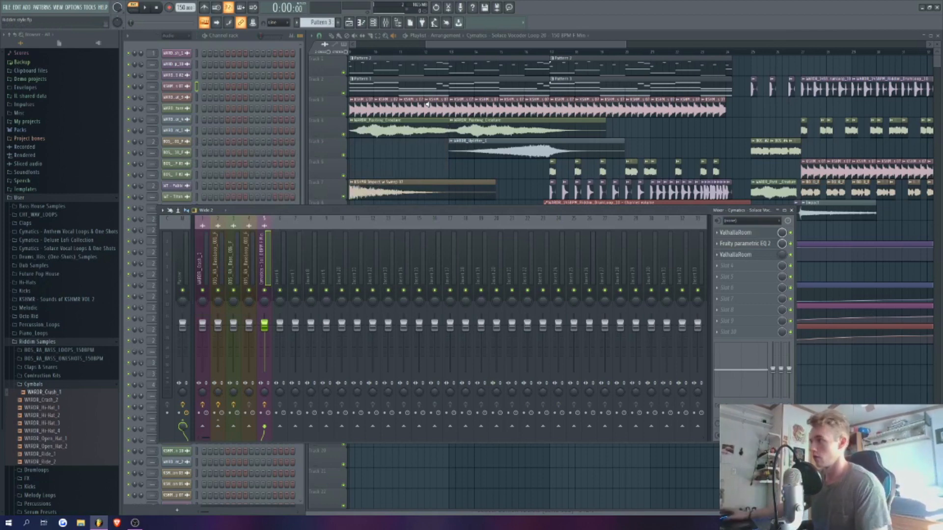
{"action": "left_click", "coordinate": [462, 93]}
{"action": "scroll", "coordinate": [462, 93], "scroll_direction": "left", "scroll_amount": 3}
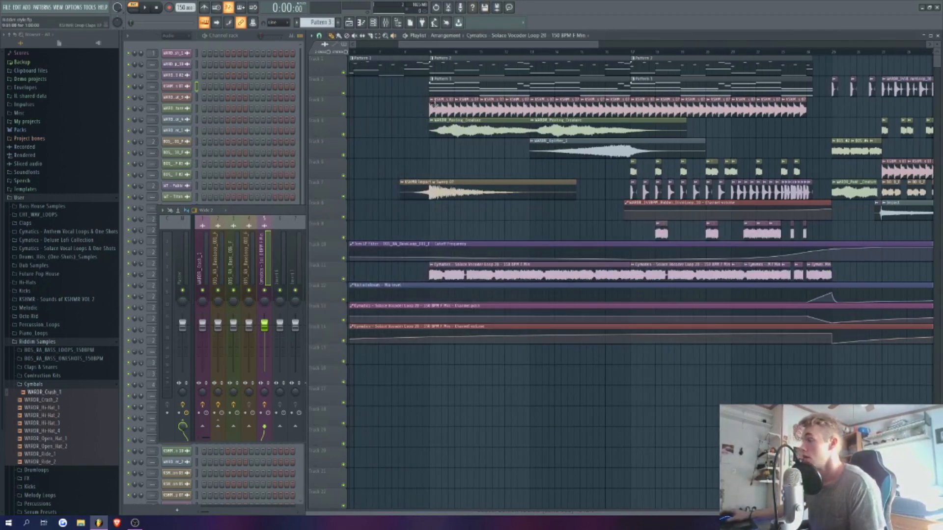
Step: View the sample settings of the WARDR Riddim_DrumLoop_10 clip and the options of its channel volume control
{"action": "key", "text": "space"}
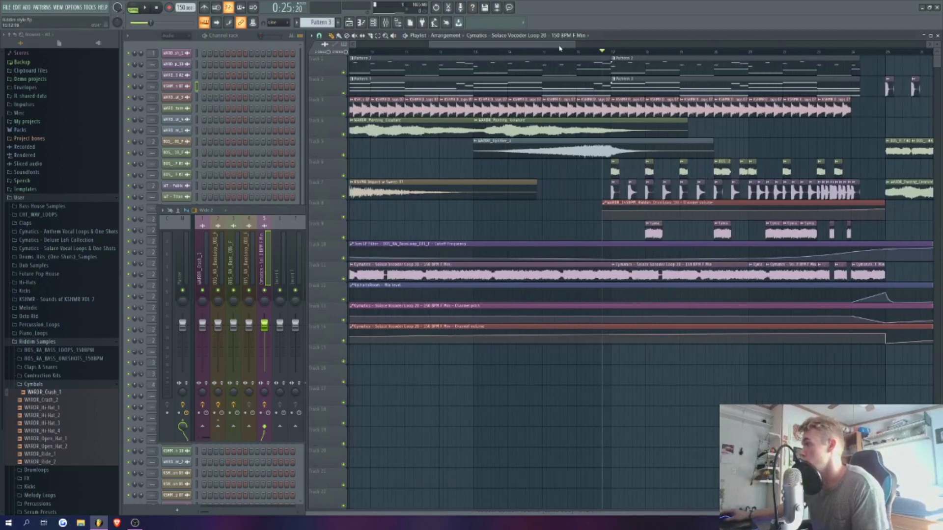
{"action": "left_click_drag", "start_coordinate": [560, 47], "coordinate": [608, 47]}
{"action": "double_click", "coordinate": [430, 190]}
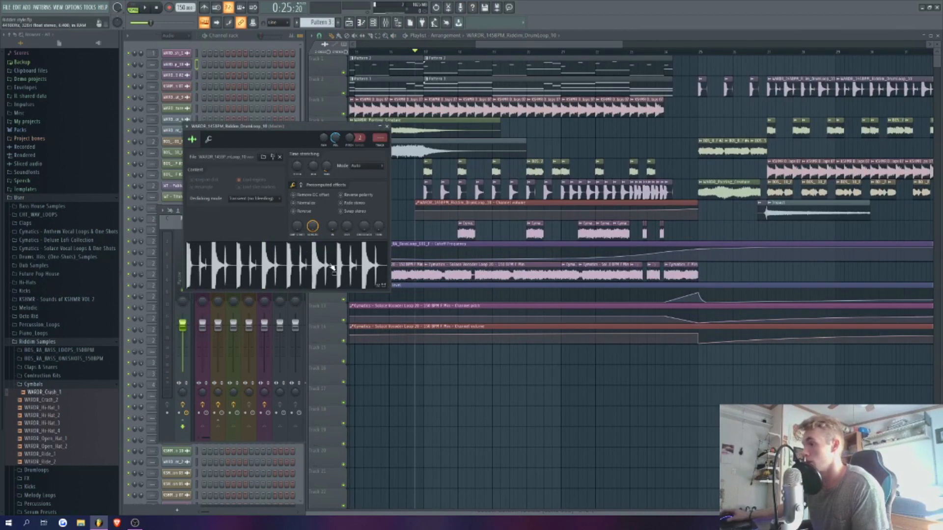
{"action": "key", "text": "space"}
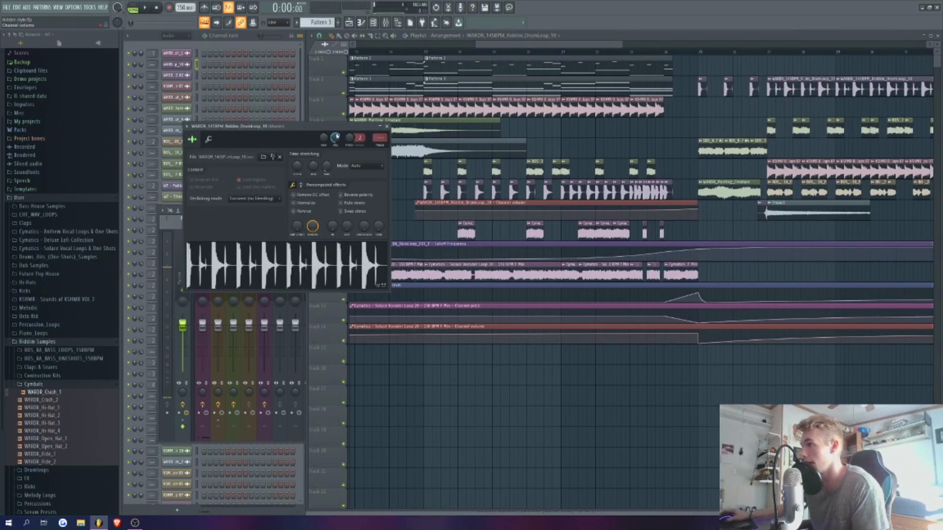
{"action": "right_click", "coordinate": [336, 140]}
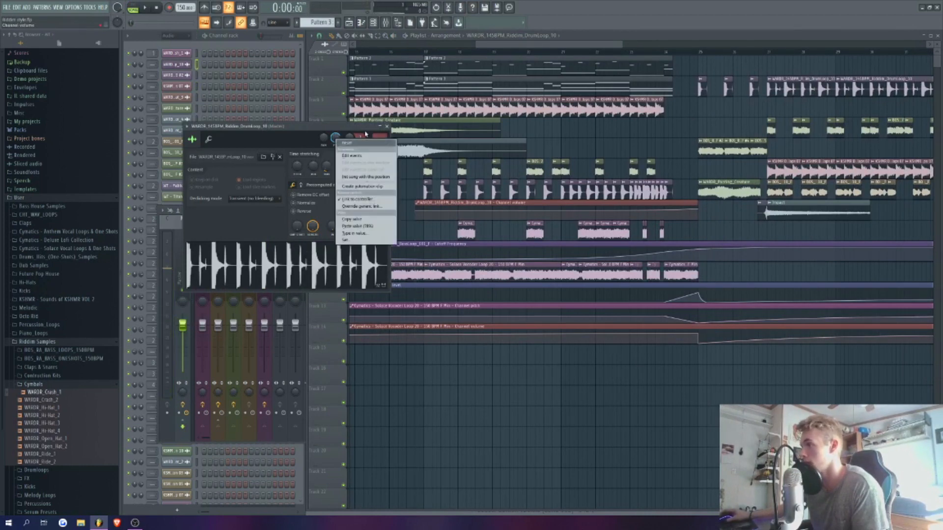
{"action": "left_click", "coordinate": [387, 127]}
{"action": "left_click", "coordinate": [387, 127]}
Step: Examine the drum loop's channel volume automation clip and set the playhead at the start of the second Pattern 3 clip
{"action": "scroll", "coordinate": [440, 295], "scroll_direction": "down", "scroll_amount": 2}
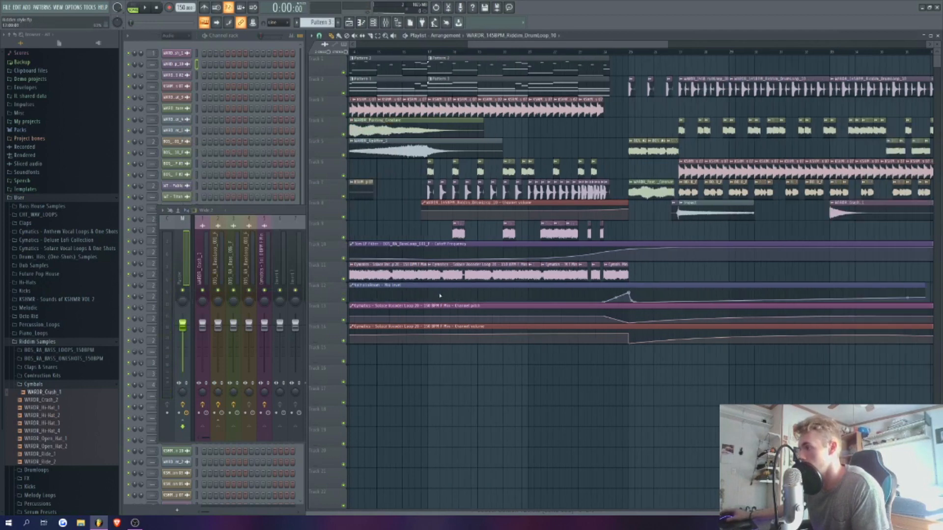
{"action": "scroll", "coordinate": [448, 300], "scroll_direction": "up", "scroll_amount": 1}
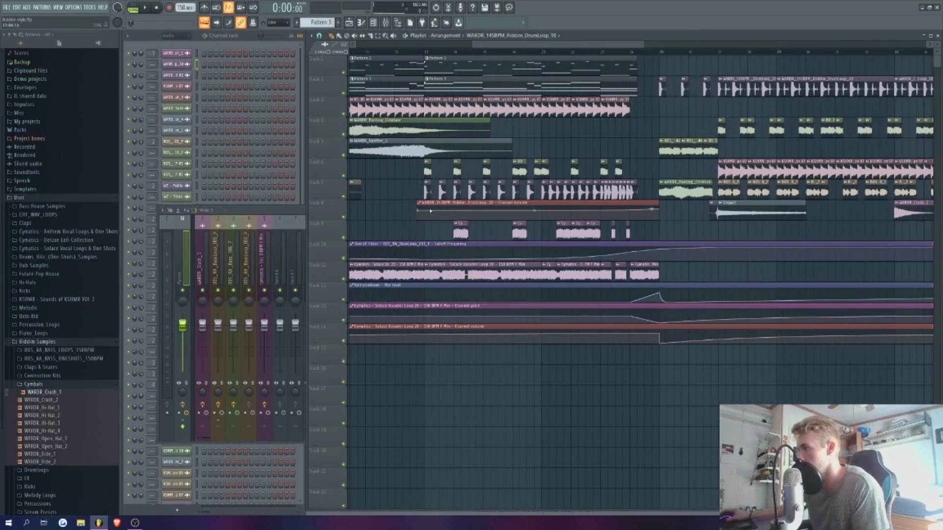
{"action": "scroll", "coordinate": [428, 211], "scroll_direction": "up", "scroll_amount": 2}
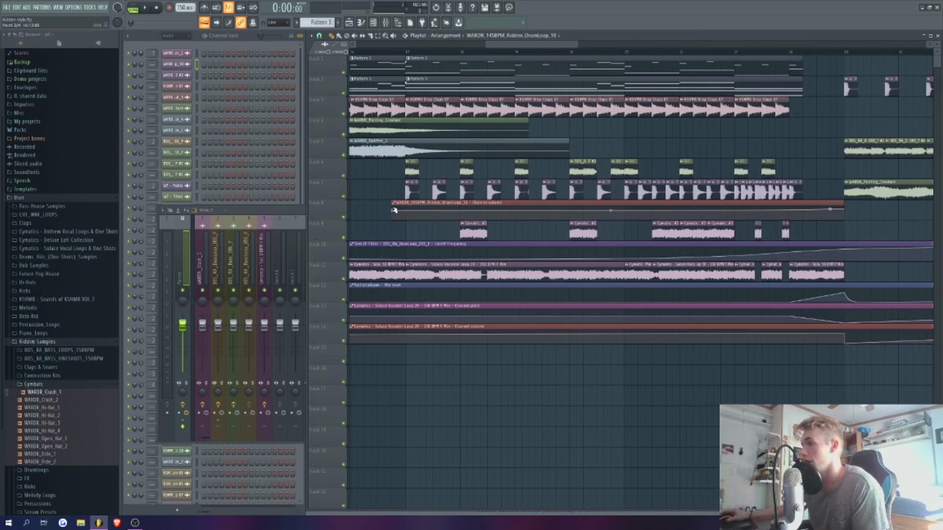
{"action": "scroll", "coordinate": [394, 211], "scroll_direction": "down", "scroll_amount": 2}
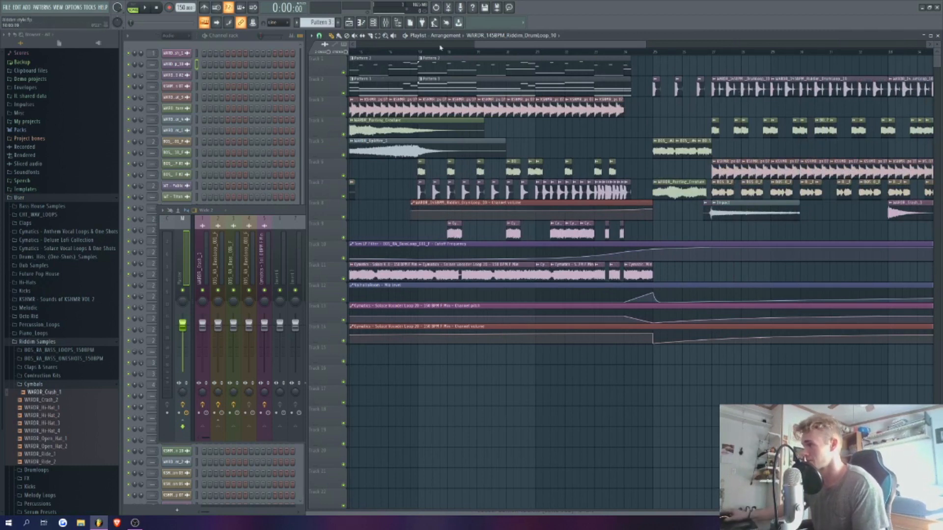
{"action": "left_click", "coordinate": [418, 51]}
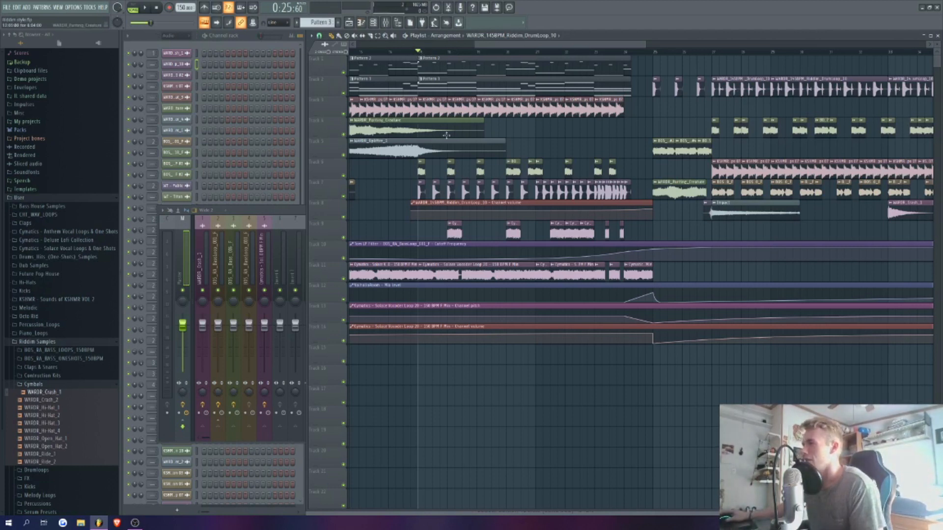
Step: Audition the first and the last short BOS_RA_BassLoop clips above the drum loop hits in the playlist
{"action": "scroll", "coordinate": [490, 254], "scroll_direction": "up", "scroll_amount": 5}
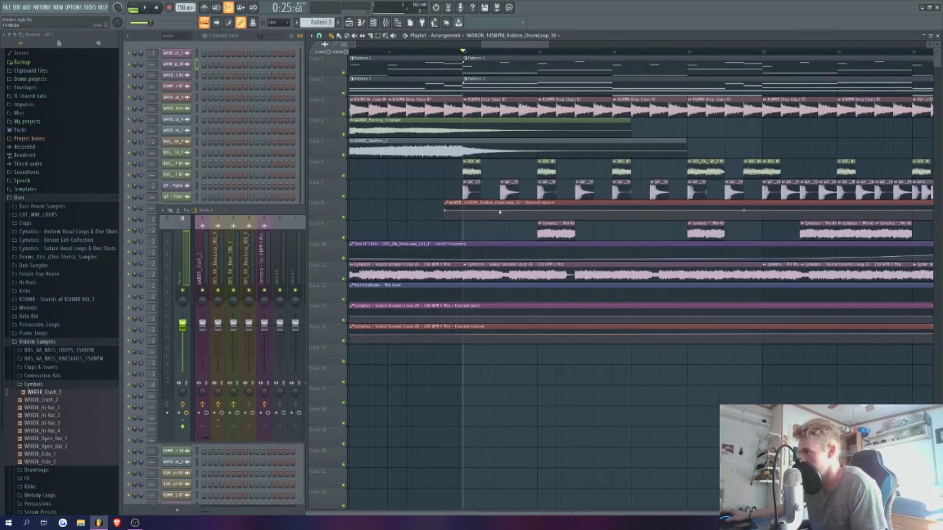
{"action": "scroll", "coordinate": [451, 217], "scroll_direction": "up", "scroll_amount": 3}
{"action": "scroll", "coordinate": [450, 217], "scroll_direction": "down", "scroll_amount": 3}
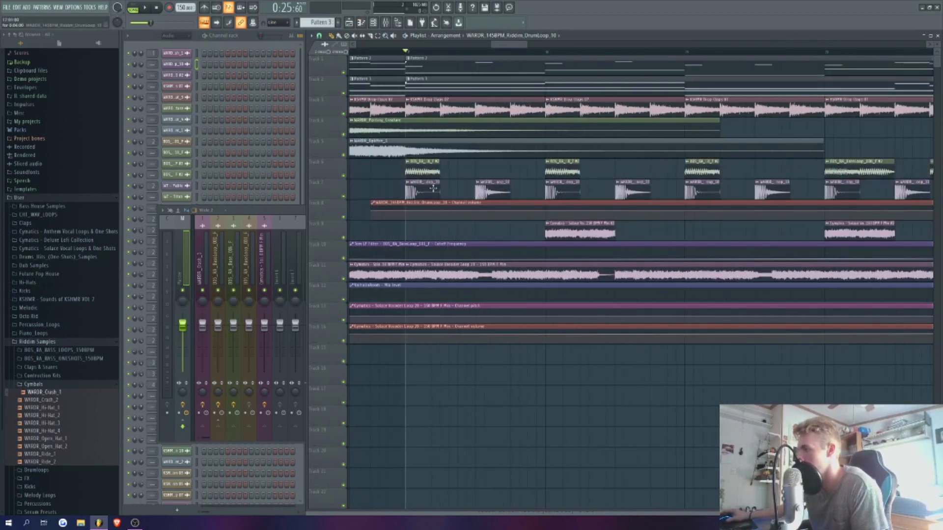
{"action": "scroll", "coordinate": [416, 176], "scroll_direction": "down", "scroll_amount": 2}
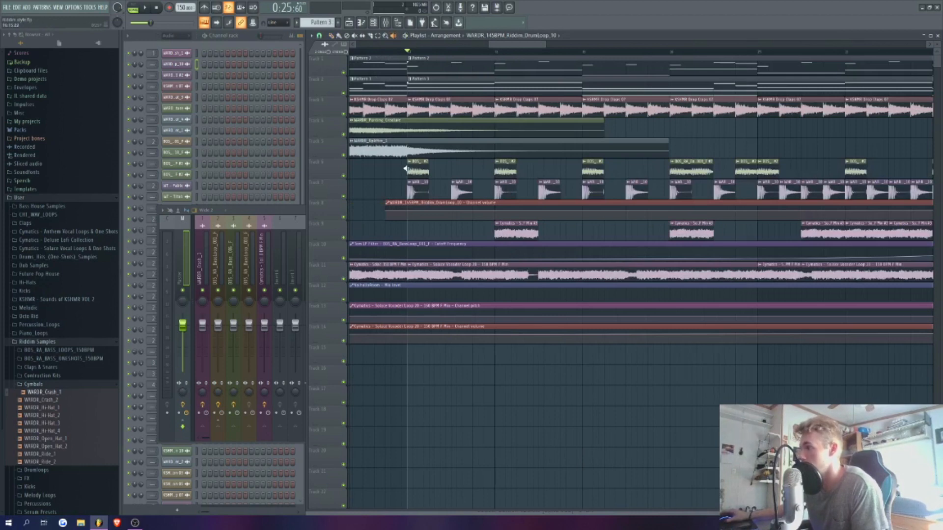
{"action": "left_click", "coordinate": [407, 169]}
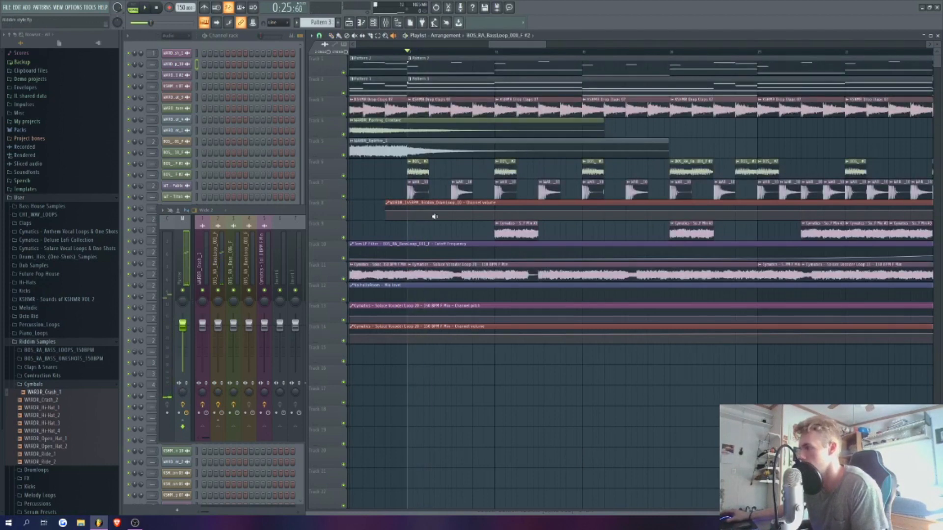
{"action": "scroll", "coordinate": [665, 240], "scroll_direction": "down", "scroll_amount": 4}
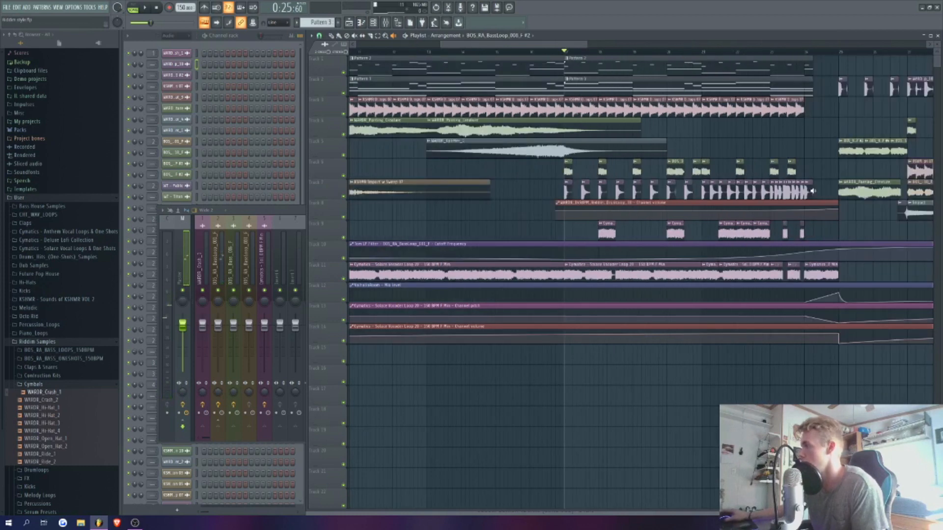
{"action": "left_click", "coordinate": [790, 171]}
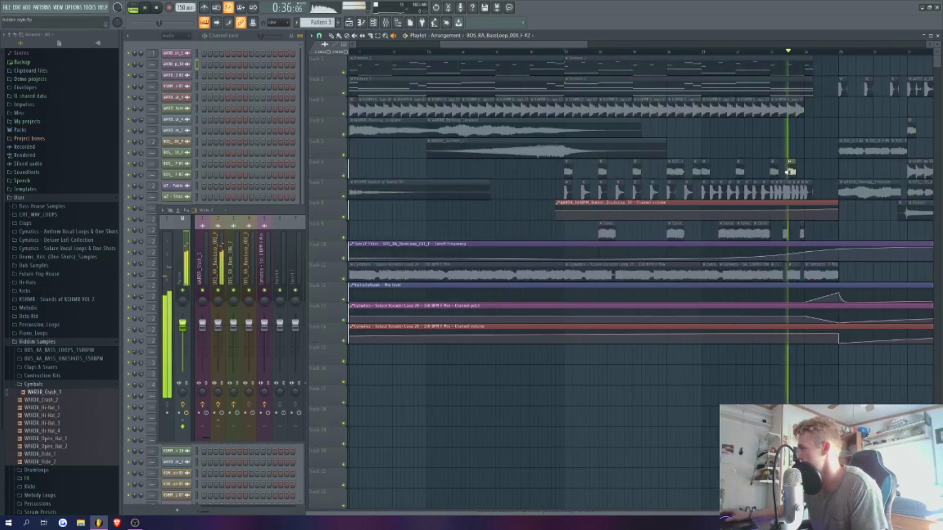
{"action": "left_click", "coordinate": [790, 171]}
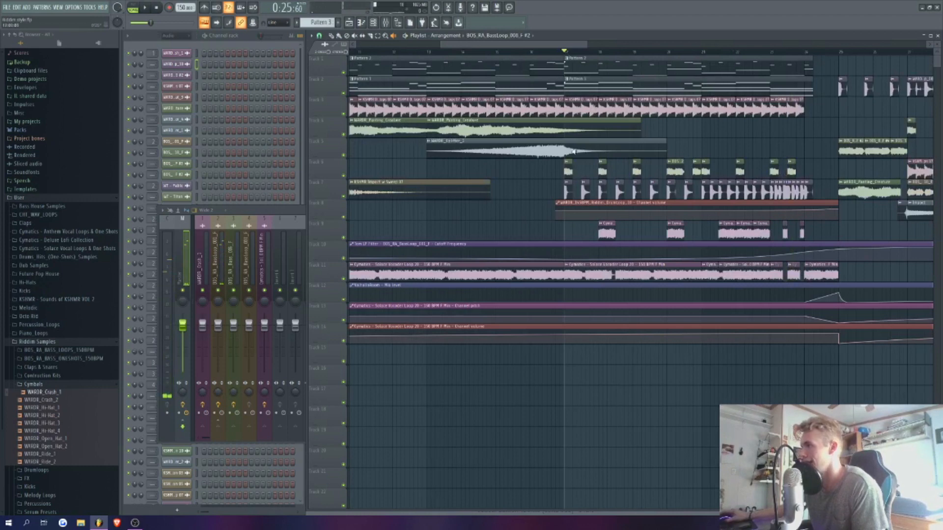
{"action": "left_click", "coordinate": [566, 171]}
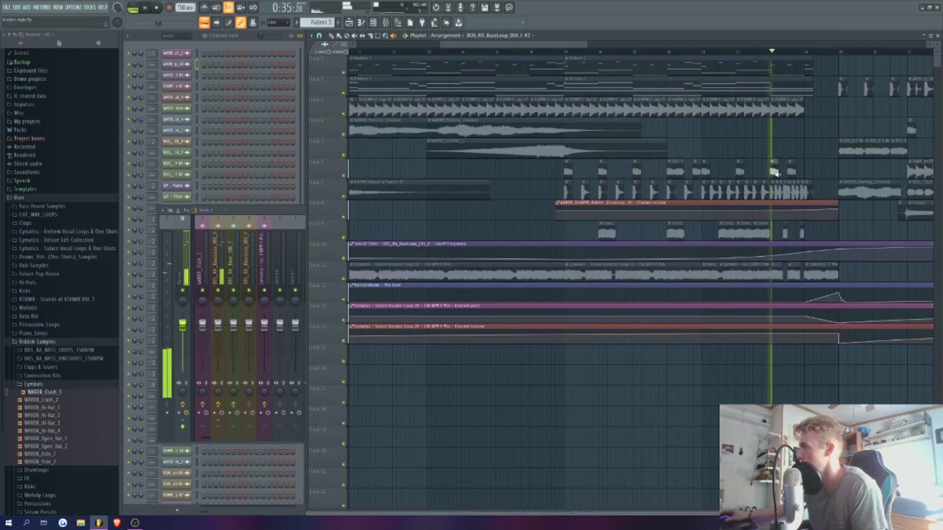
{"action": "left_click_drag", "start_coordinate": [524, 46], "coordinate": [549, 47]}
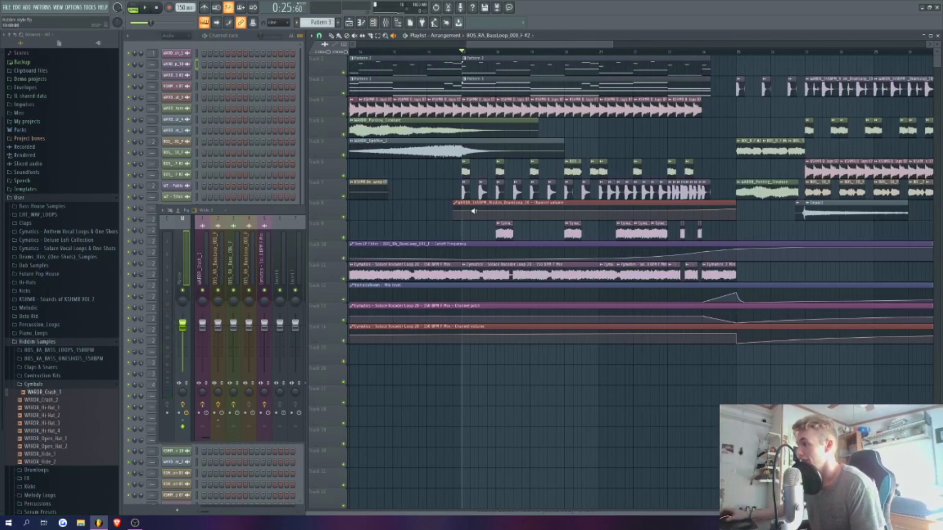
{"action": "scroll", "coordinate": [459, 255], "scroll_direction": "up", "scroll_amount": 2}
{"action": "scroll", "coordinate": [541, 147], "scroll_direction": "right", "scroll_amount": 3}
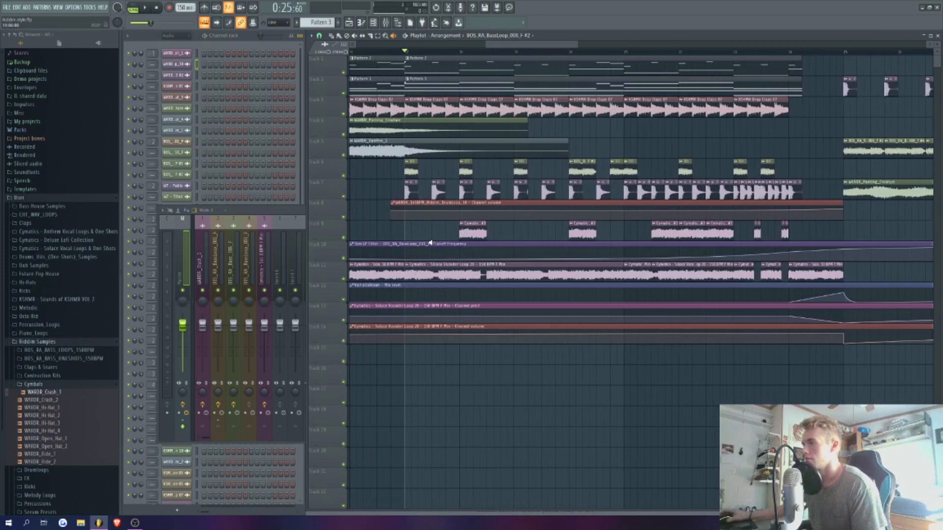
Step: Audition the first short Solace Vocoder Loop clip below the drum loop hits in the playlist
{"action": "key", "text": "space"}
{"action": "left_click", "coordinate": [459, 231]}
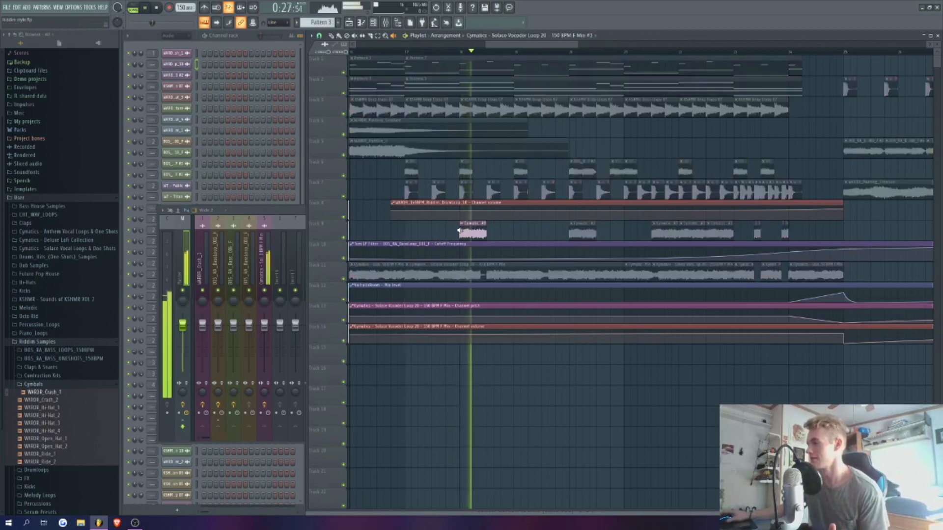
{"action": "key", "text": "space"}
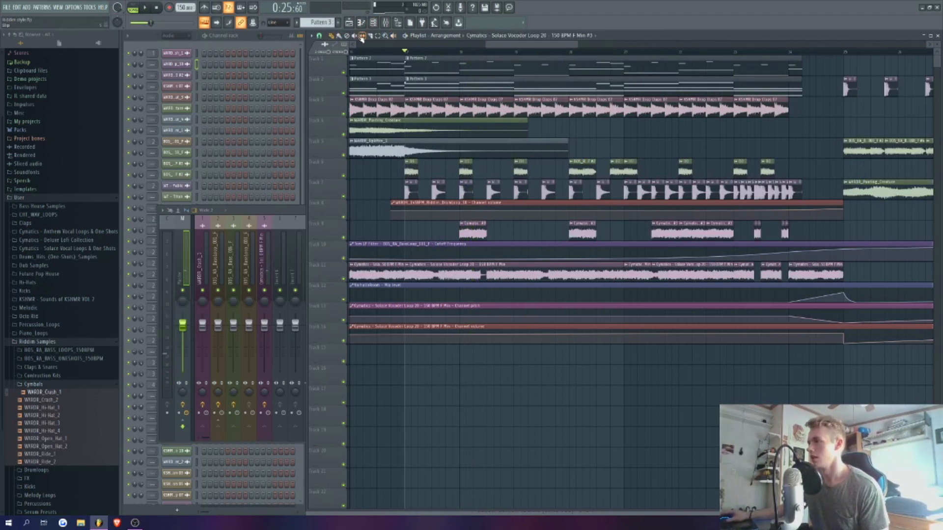
Step: Mute the second Pattern 2 and Pattern 3 clips and the KSHMR Drop Claps clips above the drum loop, and play the section without them
{"action": "left_click_drag", "start_coordinate": [423, 69], "coordinate": [767, 126]}
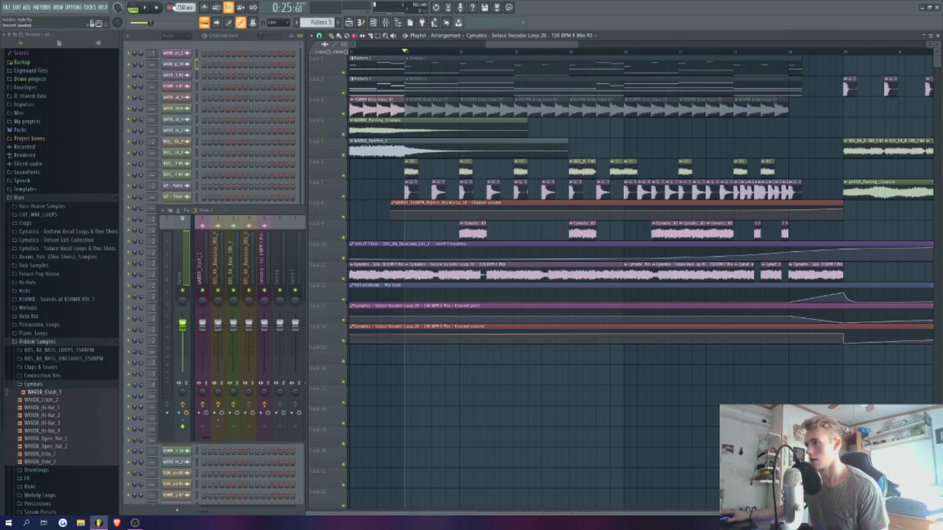
{"action": "key", "text": "space"}
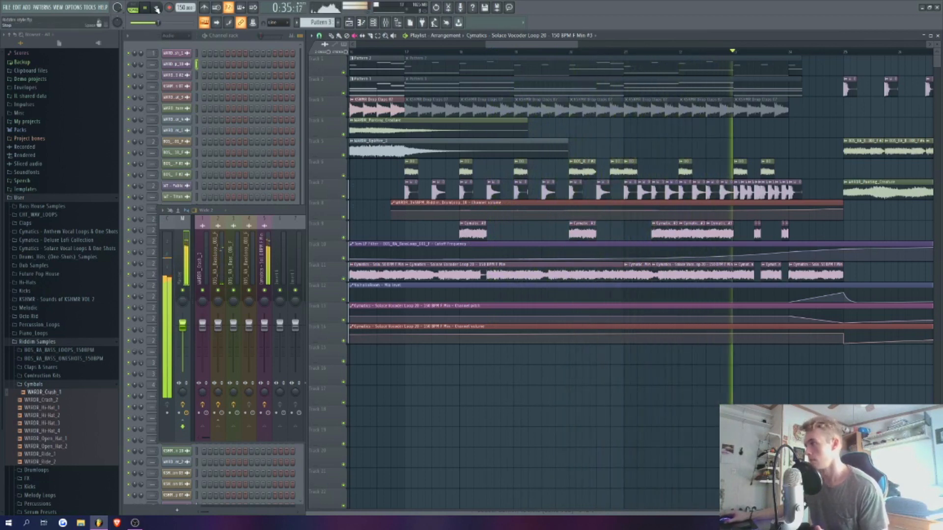
{"action": "left_click", "coordinate": [157, 8]}
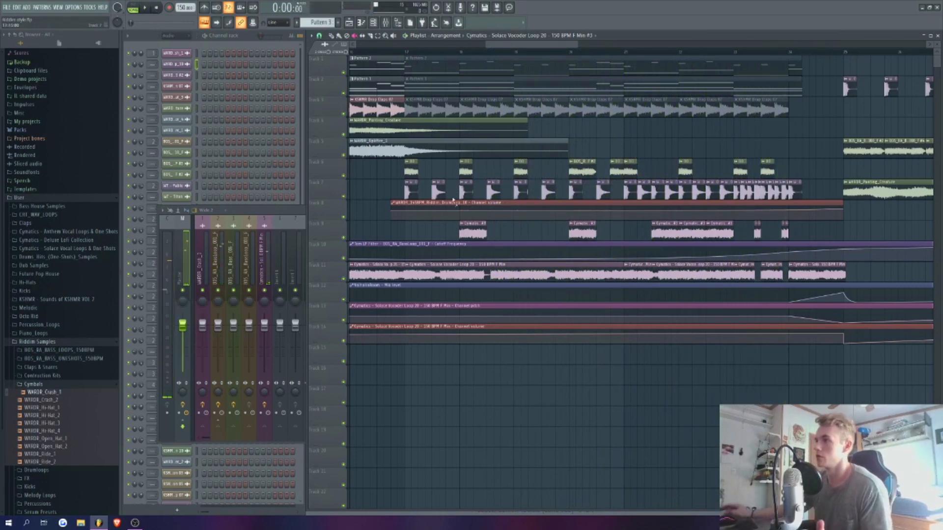
Step: View the sample settings of a vocoder loop clip near the end of the build-up and the options of its channel pitch control
{"action": "scroll", "coordinate": [330, 20], "scroll_direction": "down", "scroll_amount": 2}
{"action": "scroll", "coordinate": [330, 19], "scroll_direction": "up", "scroll_amount": 2}
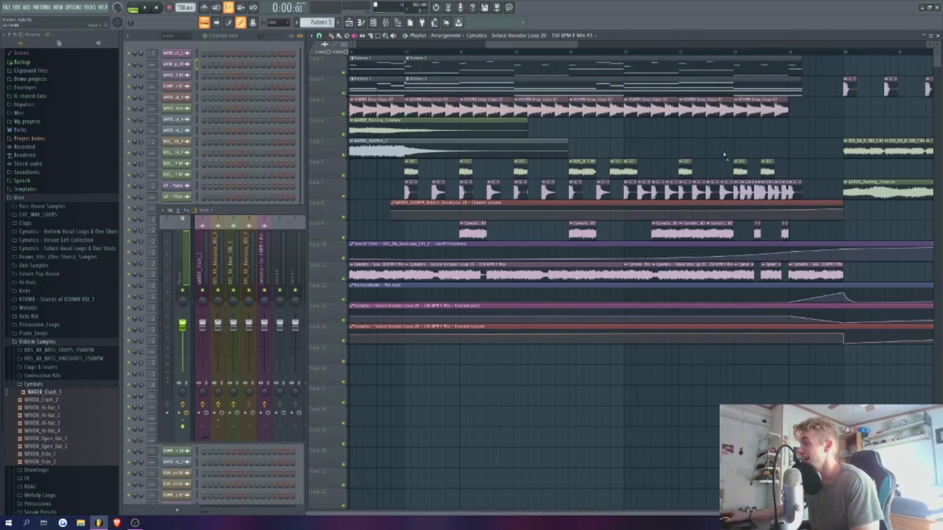
{"action": "scroll", "coordinate": [725, 155], "scroll_direction": "down", "scroll_amount": 2}
{"action": "scroll", "coordinate": [458, 64], "scroll_direction": "up", "scroll_amount": 3}
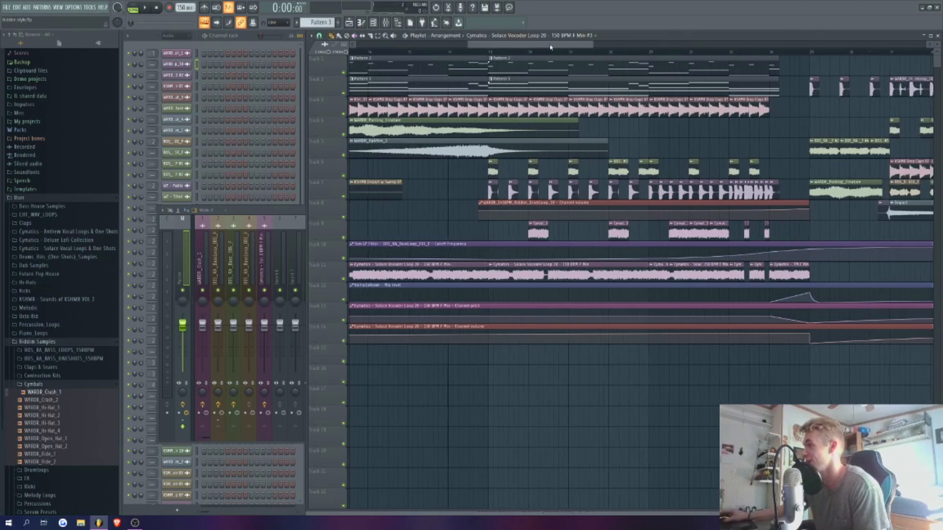
{"action": "left_click_drag", "start_coordinate": [542, 49], "coordinate": [559, 49]}
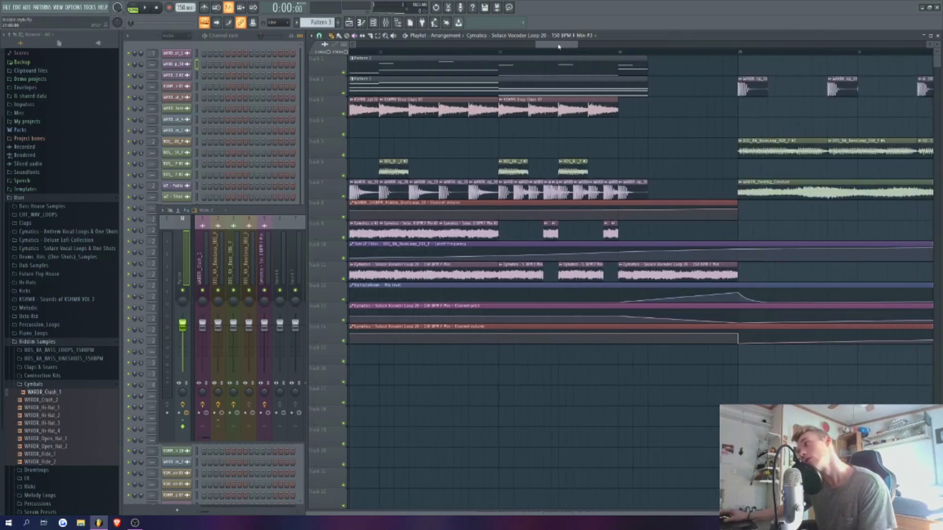
{"action": "double_click", "coordinate": [513, 273]}
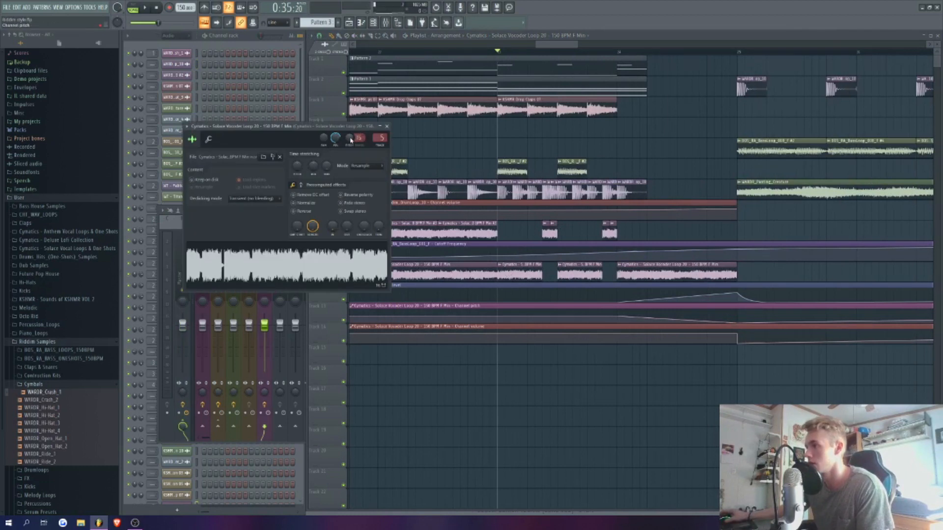
{"action": "right_click", "coordinate": [351, 140]}
{"action": "left_click", "coordinate": [375, 129]}
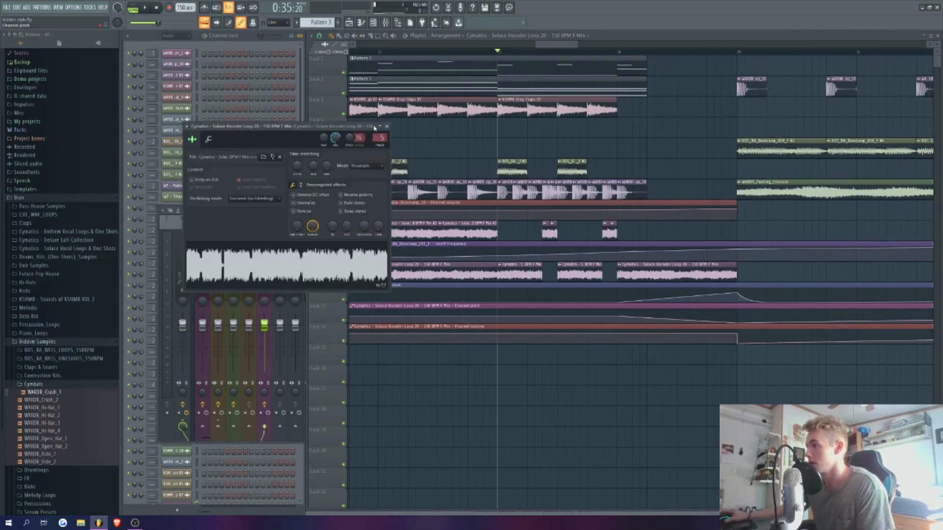
{"action": "left_click", "coordinate": [386, 126]}
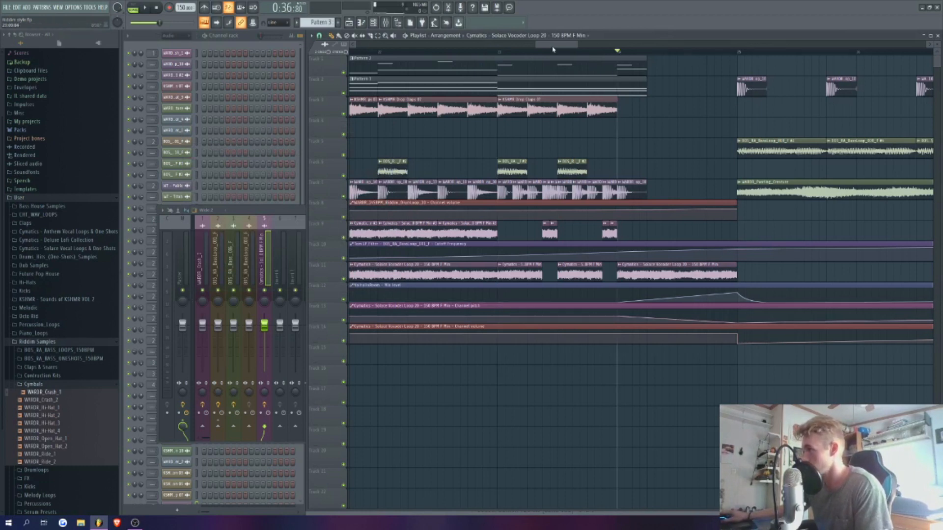
Step: Audition the last vocoder loop clip before the drop twice, together with its reverb mix level and channel pitch automation
{"action": "left_click_drag", "start_coordinate": [557, 45], "coordinate": [566, 48]}
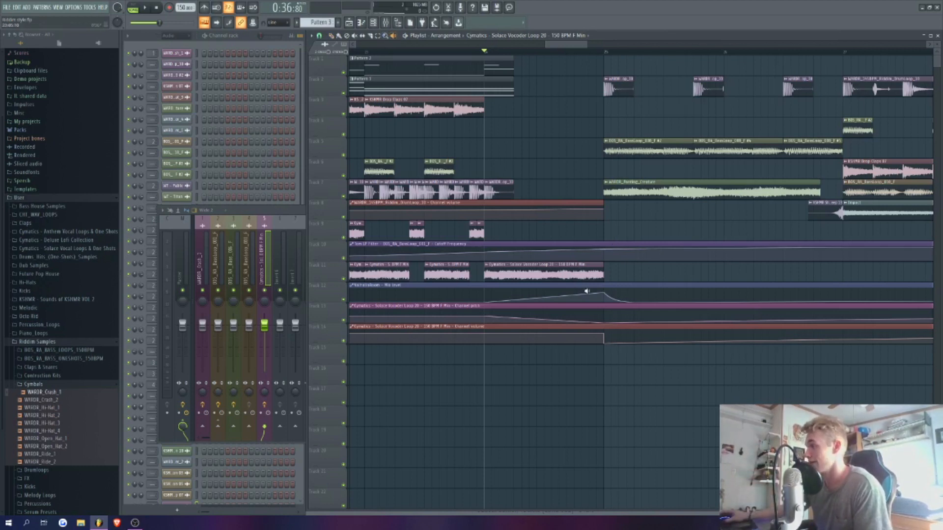
{"action": "key", "text": "space"}
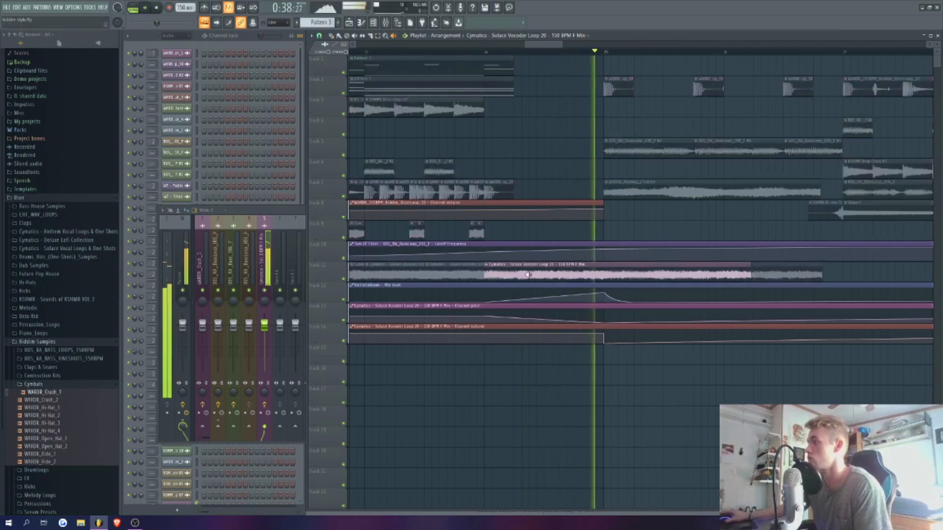
{"action": "key", "text": "space"}
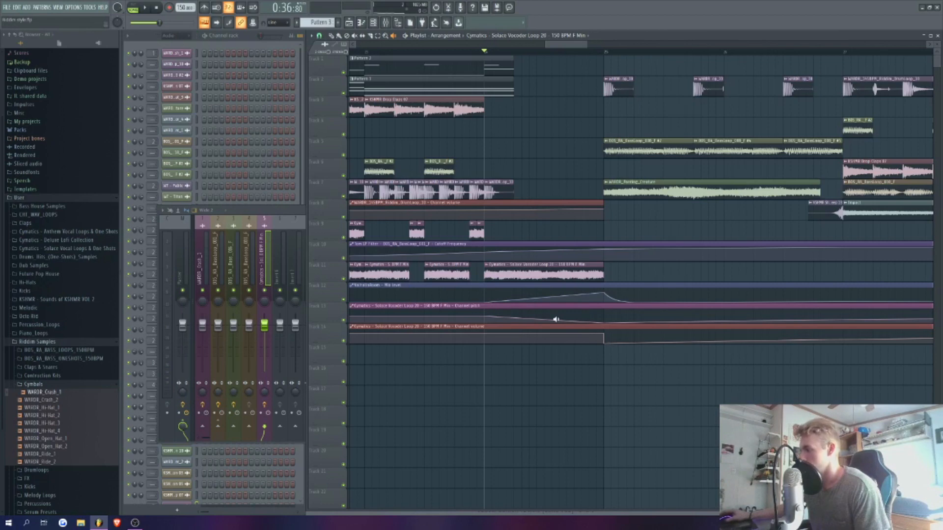
{"action": "key", "text": "space"}
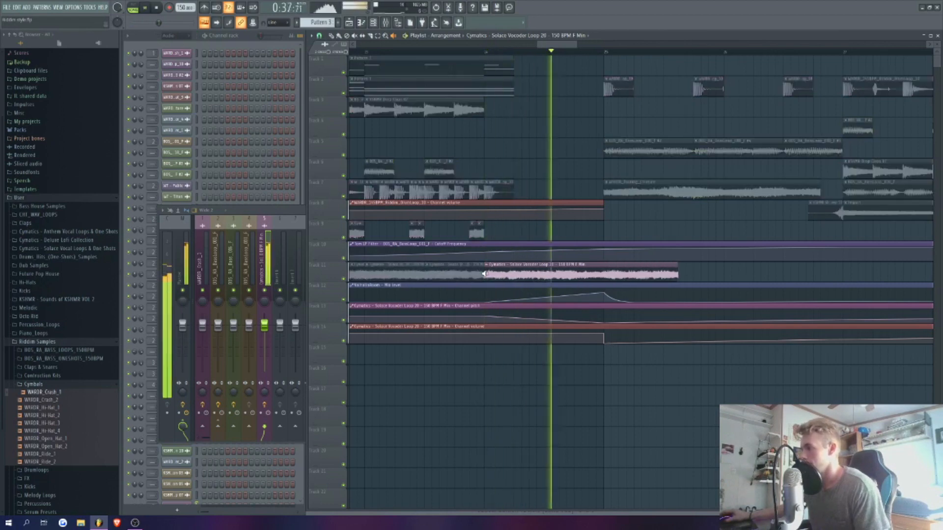
{"action": "key", "text": "space"}
Step: Set the playhead at the start of the drop, where the first long BOS_RA_BassLoop clip begins
{"action": "scroll", "coordinate": [498, 277], "scroll_direction": "down", "scroll_amount": 2}
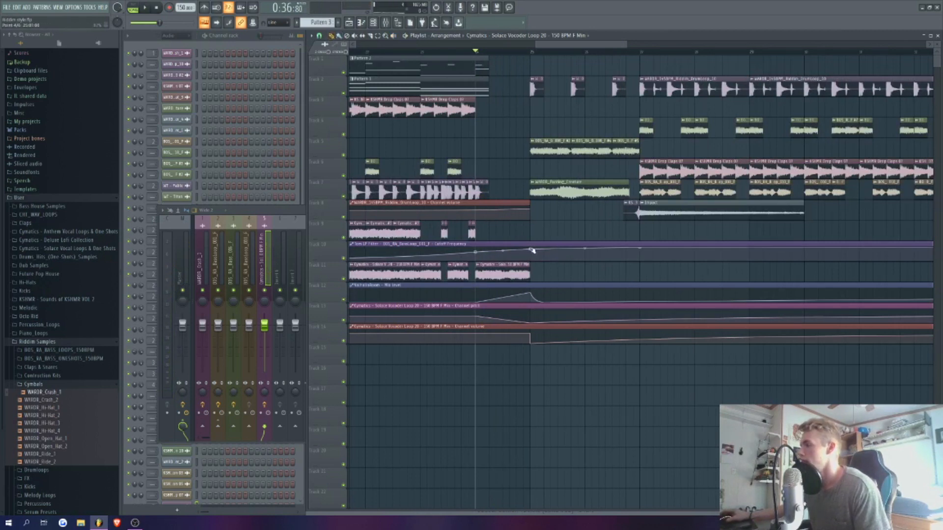
{"action": "left_click", "coordinate": [531, 52]}
{"action": "key", "text": "ctrl+z"}
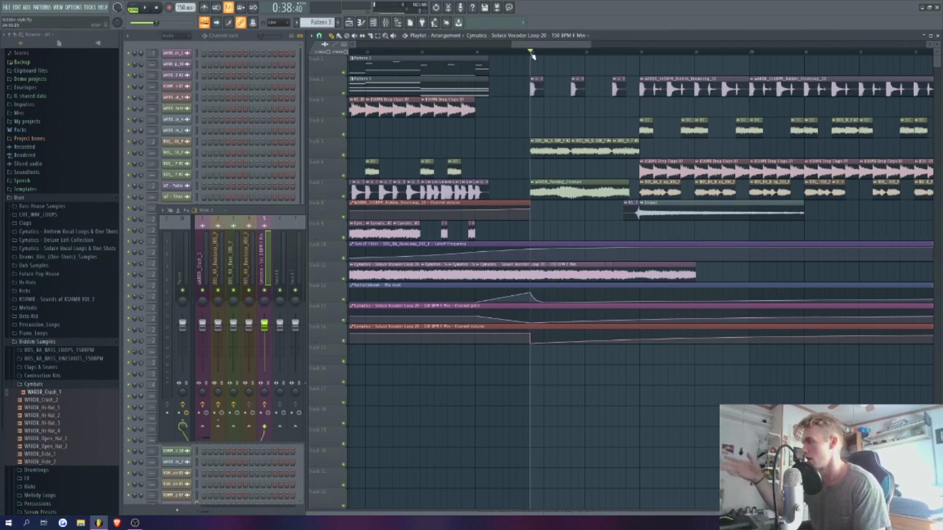
{"action": "scroll", "coordinate": [536, 47], "scroll_direction": "up", "scroll_amount": 4}
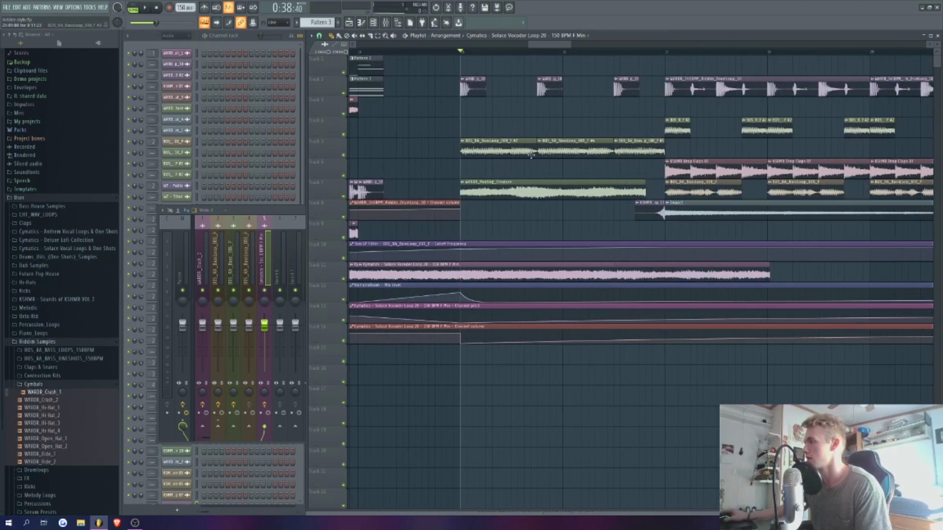
Step: Audition the sample of the first long BOS_RA_BassLoop clip, and trim the vocoder loop clip to end where that bass clip starts
{"action": "double_click", "coordinate": [476, 149]}
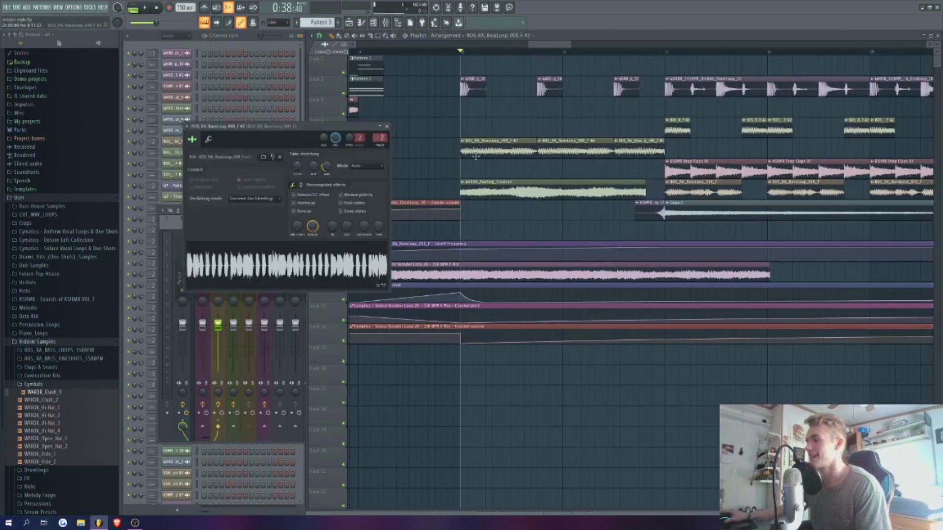
{"action": "left_click", "coordinate": [269, 272]}
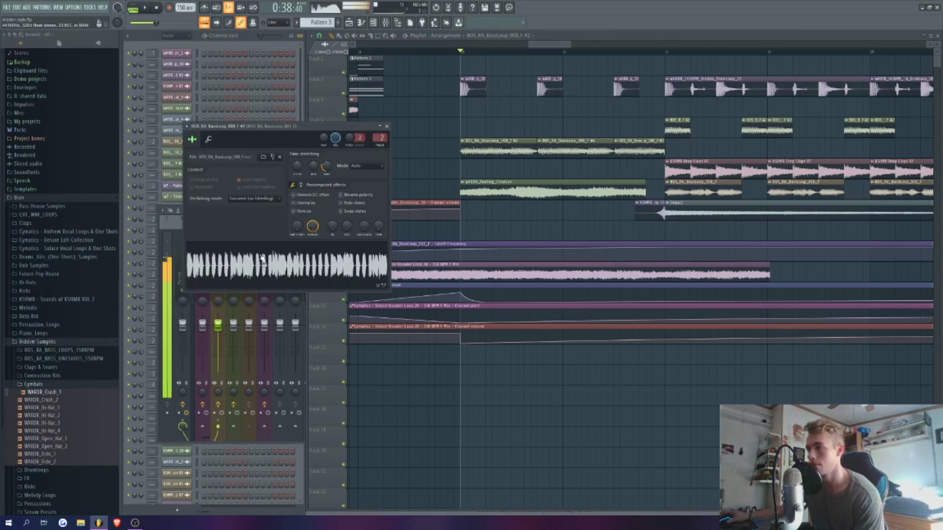
{"action": "left_click", "coordinate": [156, 8]}
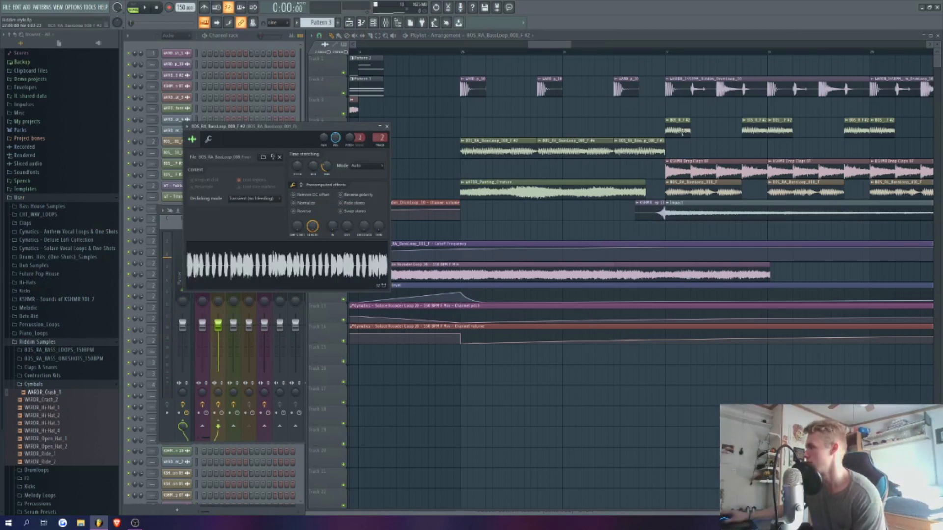
{"action": "left_click_drag", "start_coordinate": [769, 274], "coordinate": [460, 270]}
{"action": "left_click", "coordinate": [387, 126]}
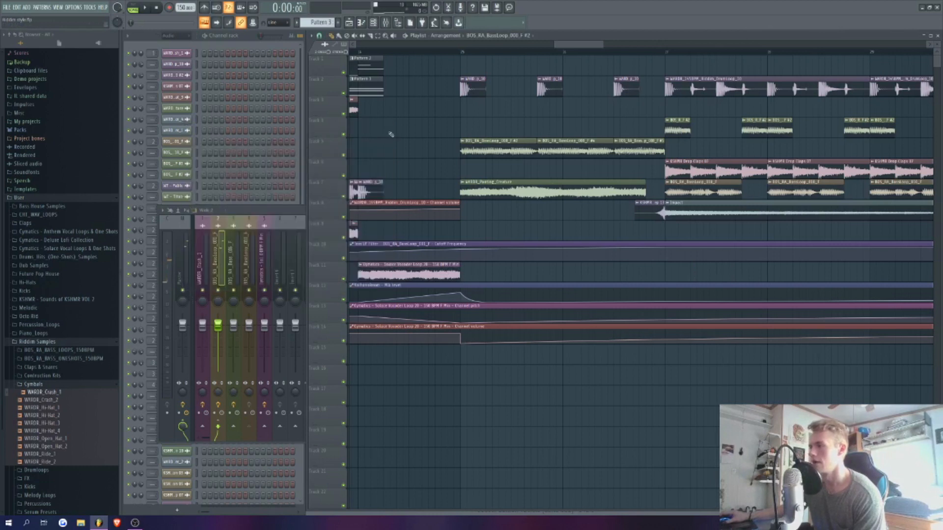
Step: View the target mixer track in the sample settings of the first long bass loop clip
{"action": "double_click", "coordinate": [482, 151]}
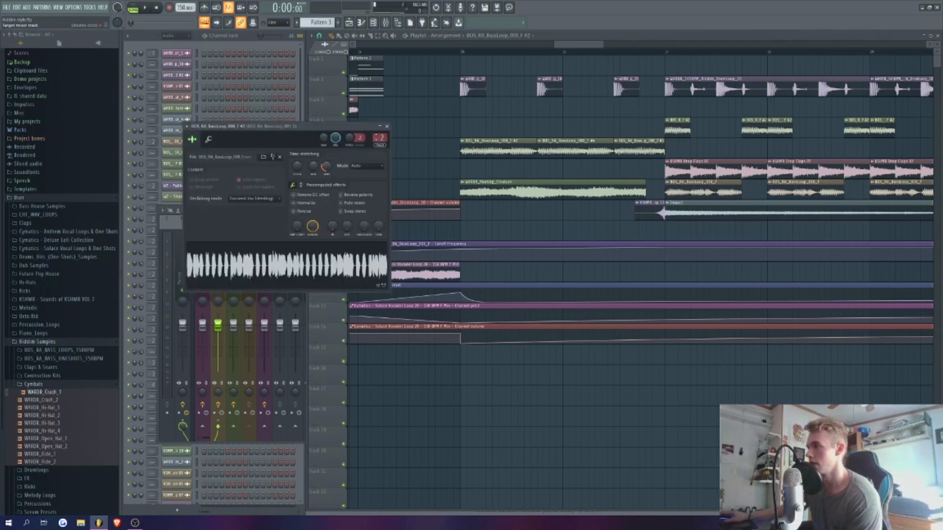
{"action": "left_click", "coordinate": [387, 126]}
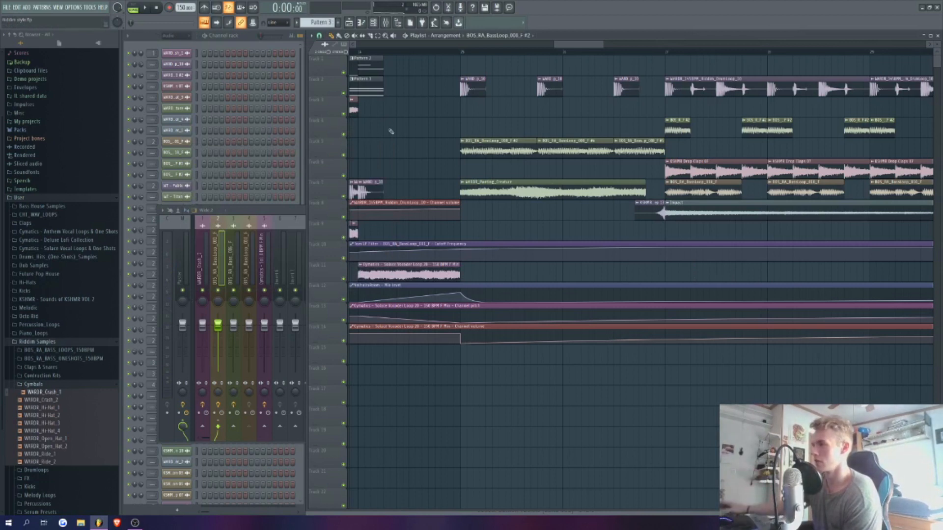
{"action": "key", "text": "y"}
{"action": "left_click_drag", "start_coordinate": [464, 149], "coordinate": [551, 154]}
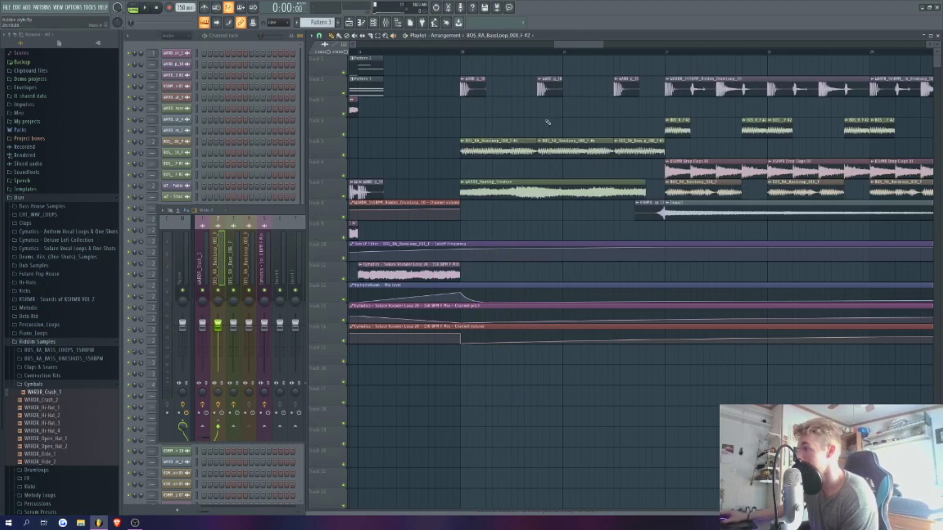
Step: Compare the time-stretching pitch settings of the three consecutive long bass loop clips and audition the clips in the playlist
{"action": "double_click", "coordinate": [529, 147]}
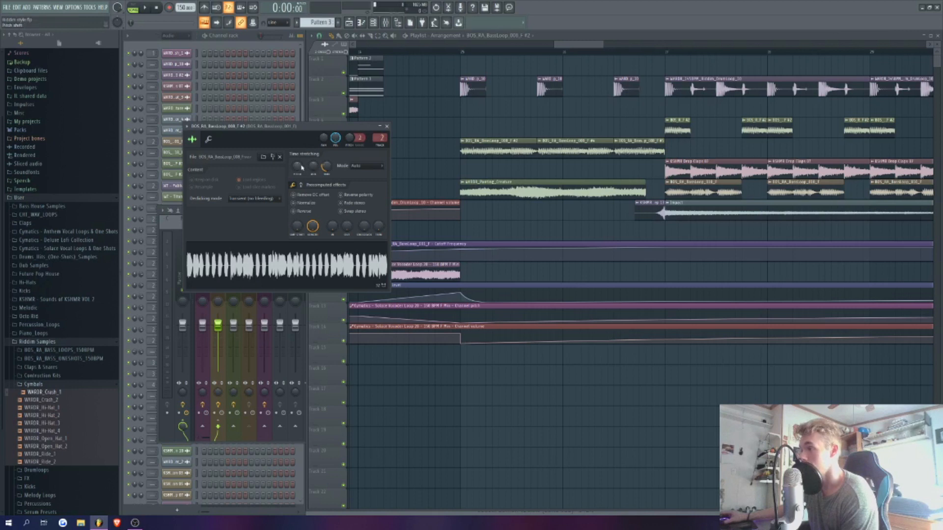
{"action": "left_click", "coordinate": [387, 127]}
{"action": "double_click", "coordinate": [565, 149]}
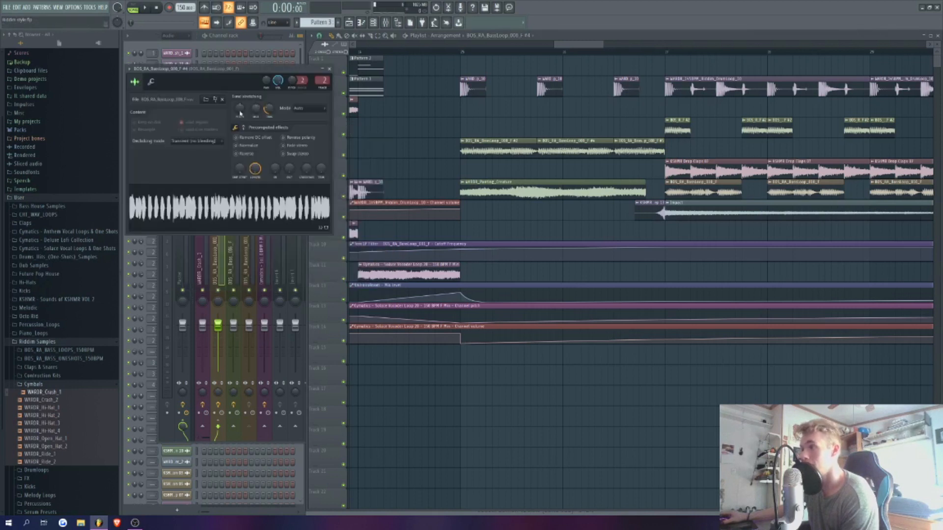
{"action": "double_click", "coordinate": [637, 143]}
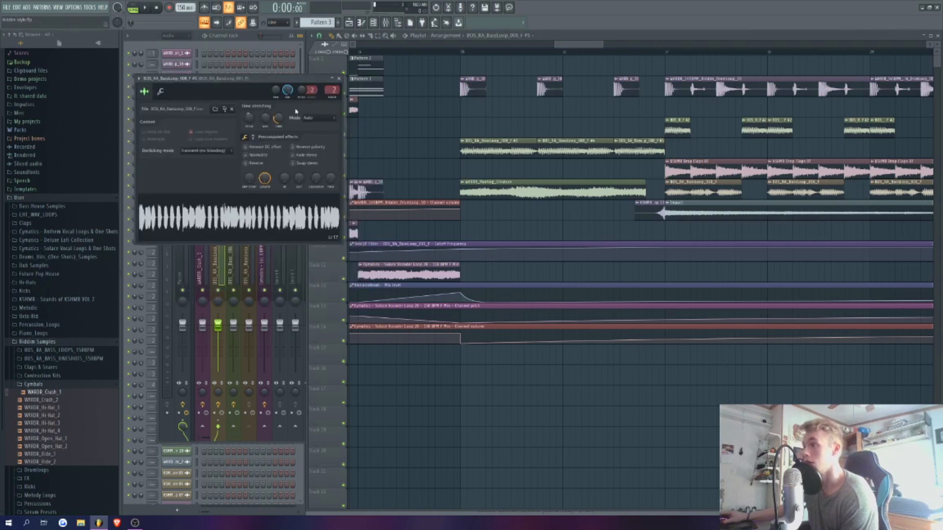
{"action": "left_click", "coordinate": [339, 79]}
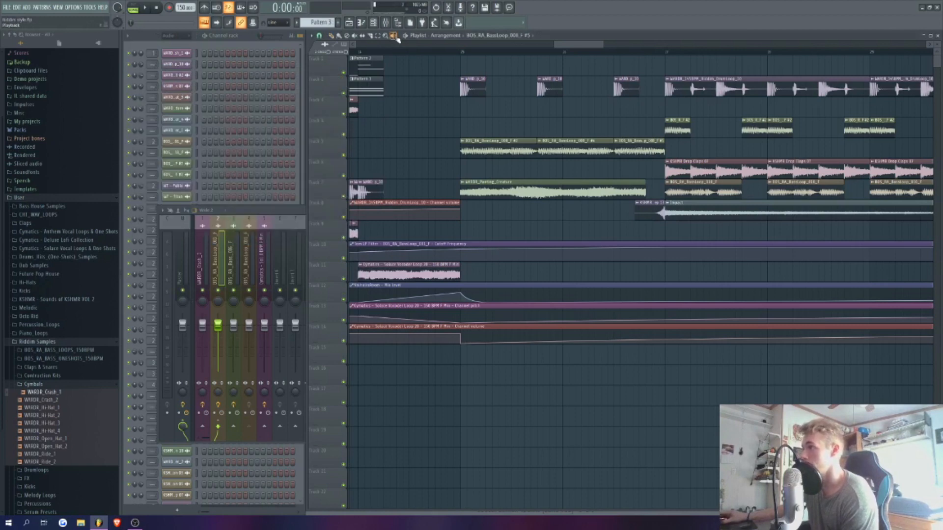
{"action": "left_click_drag", "start_coordinate": [456, 164], "coordinate": [547, 152]}
{"action": "left_click_drag", "start_coordinate": [620, 150], "coordinate": [623, 150]}
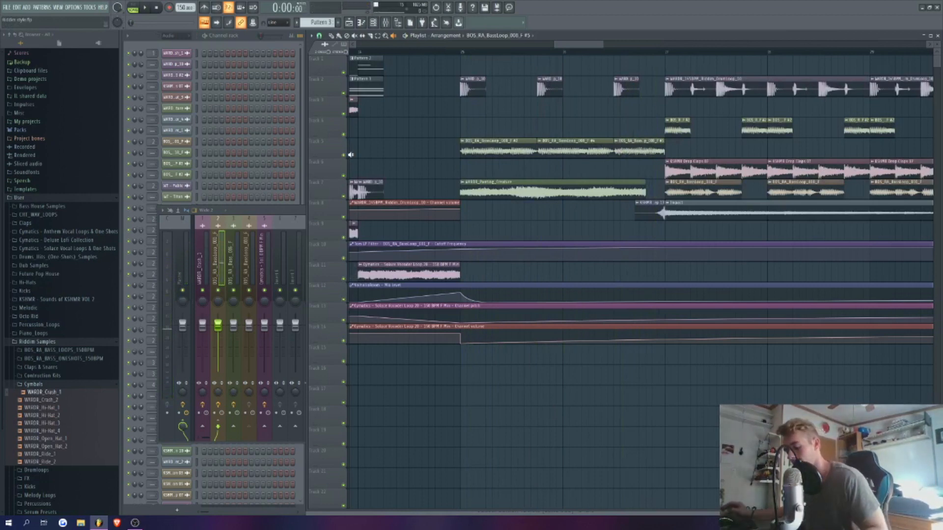
Step: Set the playhead where the first long riddim drum loop clip begins, just after the three long bass loop clips
{"action": "scroll", "coordinate": [539, 52], "scroll_direction": "down", "scroll_amount": 3}
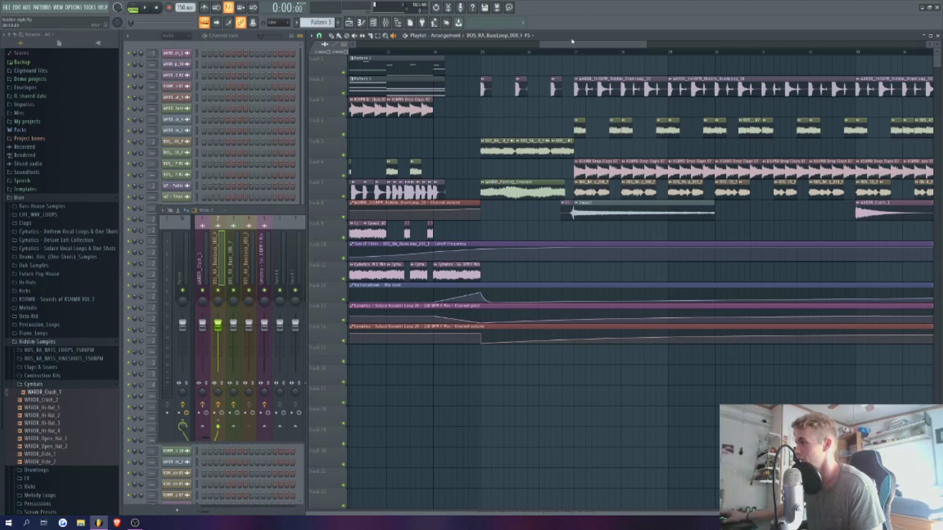
{"action": "scroll", "coordinate": [538, 52], "scroll_direction": "up", "scroll_amount": 1}
{"action": "scroll", "coordinate": [539, 52], "scroll_direction": "down", "scroll_amount": 2}
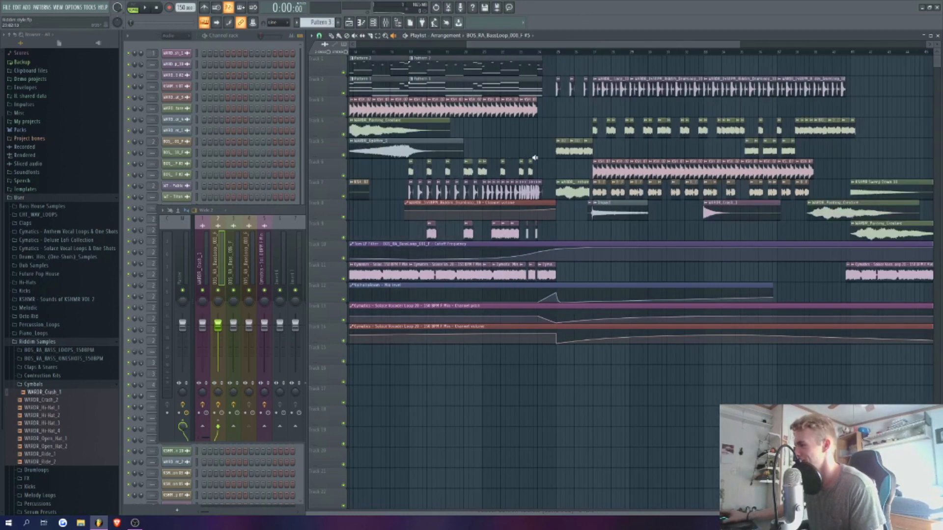
{"action": "scroll", "coordinate": [545, 160], "scroll_direction": "up", "scroll_amount": 3}
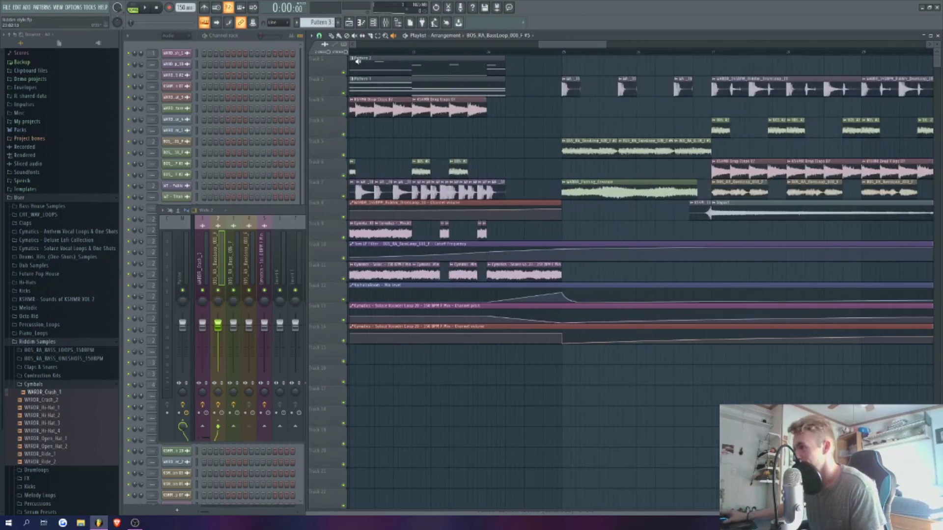
{"action": "scroll", "coordinate": [565, 156], "scroll_direction": "down", "scroll_amount": 3}
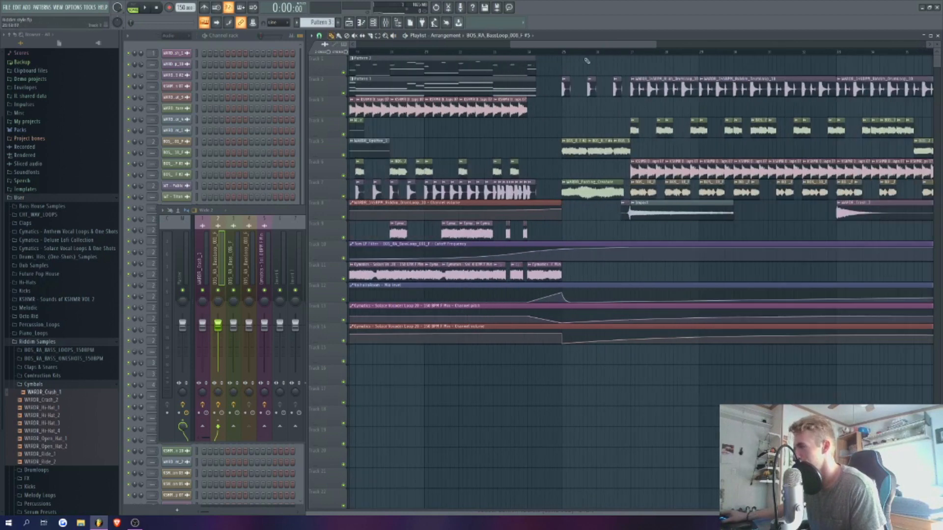
{"action": "scroll", "coordinate": [517, 198], "scroll_direction": "up", "scroll_amount": 5}
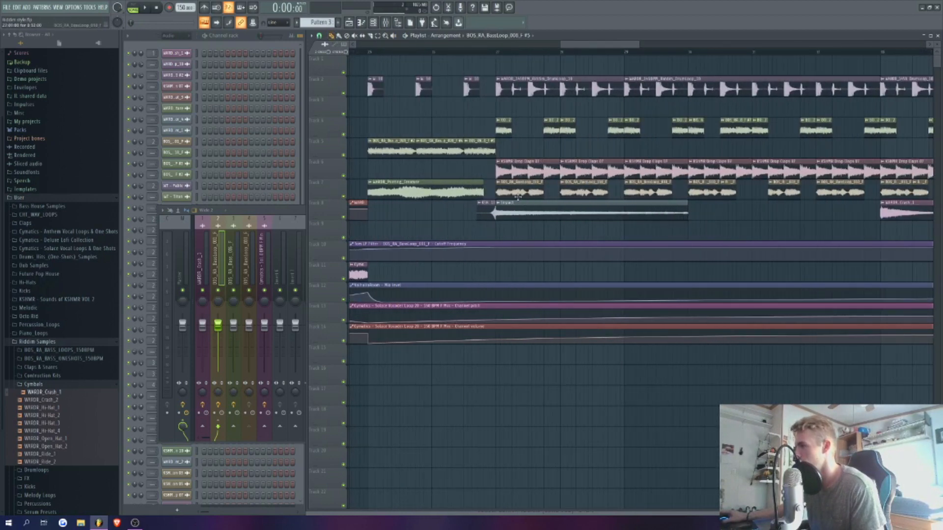
{"action": "left_click", "coordinate": [496, 52]}
{"action": "left_click_drag", "start_coordinate": [579, 45], "coordinate": [584, 44]}
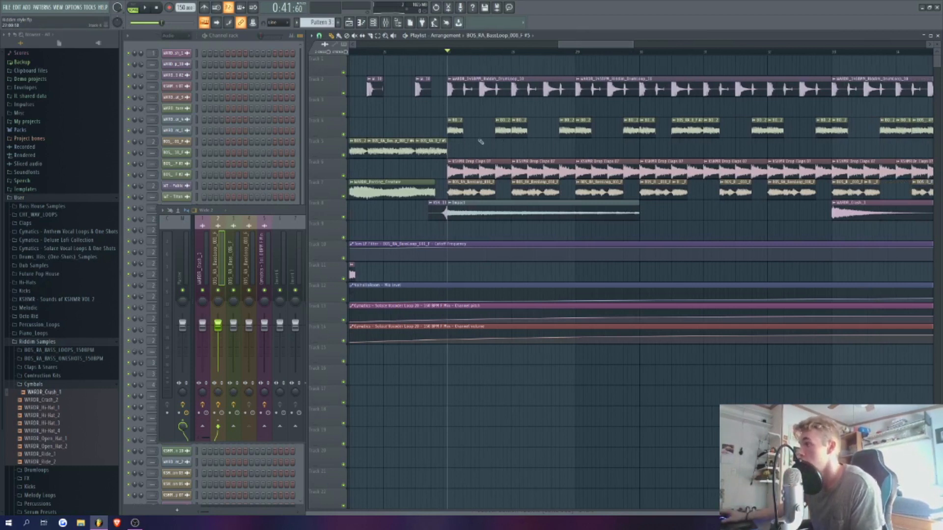
Step: Mute the first three clap clips on Track 6 and the bass loops beneath them on Track 7, and play the drop
{"action": "scroll", "coordinate": [480, 142], "scroll_direction": "up", "scroll_amount": 2}
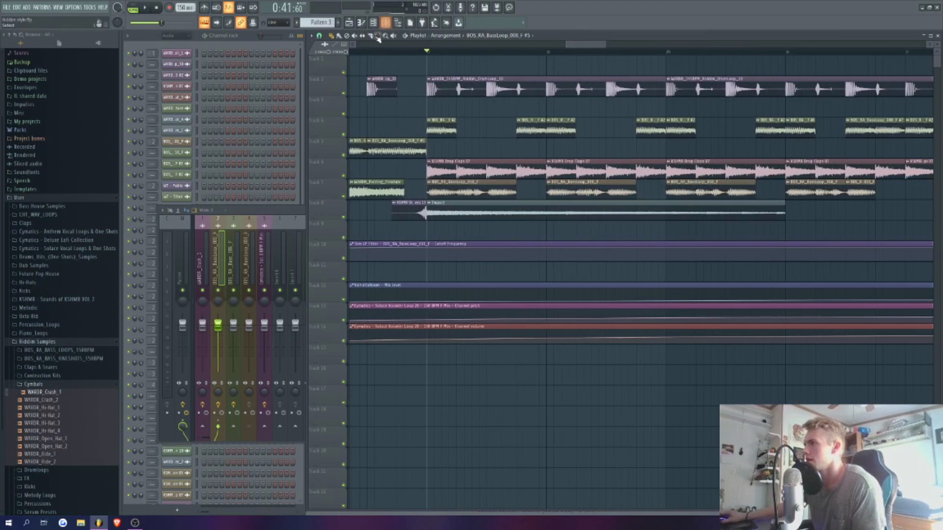
{"action": "mouse_move", "coordinate": [433, 169]}
{"action": "left_mouse_down"}
{"action": "mouse_move", "coordinate": [707, 174]}
{"action": "mouse_move", "coordinate": [594, 177]}
{"action": "left_mouse_up"}
{"action": "scroll", "coordinate": [541, 174], "scroll_direction": "down", "scroll_amount": 2}
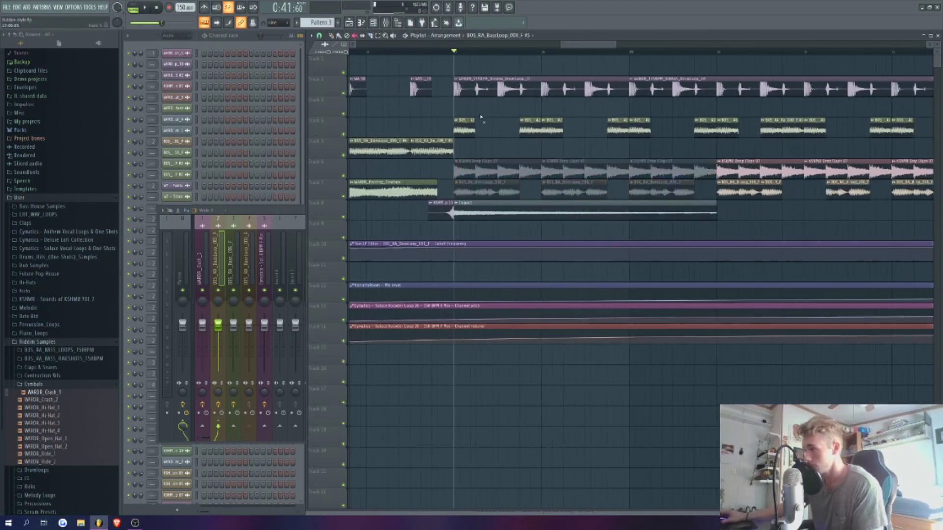
{"action": "scroll", "coordinate": [481, 117], "scroll_direction": "down", "scroll_amount": 1}
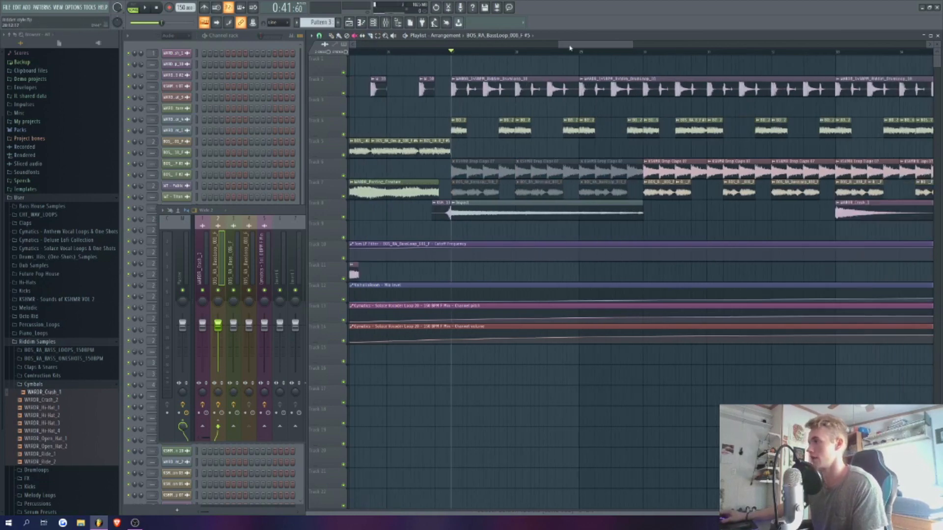
{"action": "left_click_drag", "start_coordinate": [570, 48], "coordinate": [565, 51]}
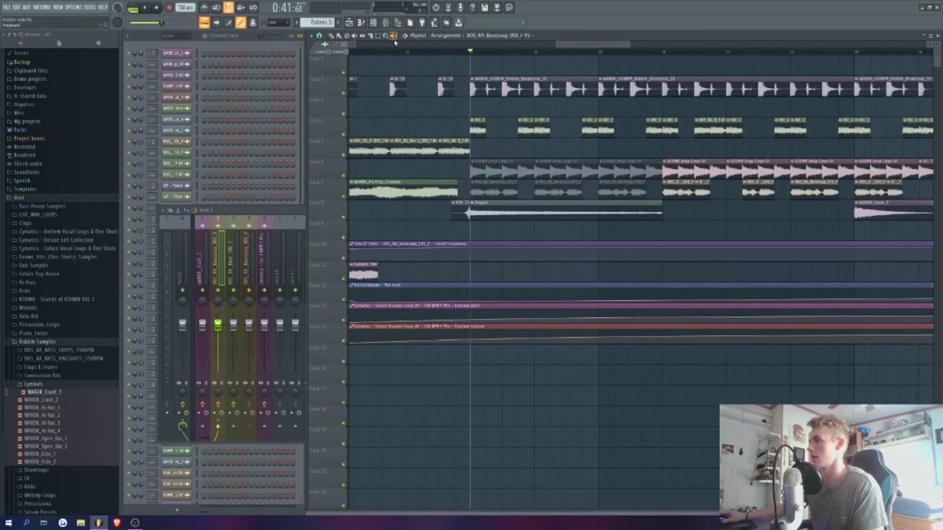
{"action": "left_click", "coordinate": [473, 130]}
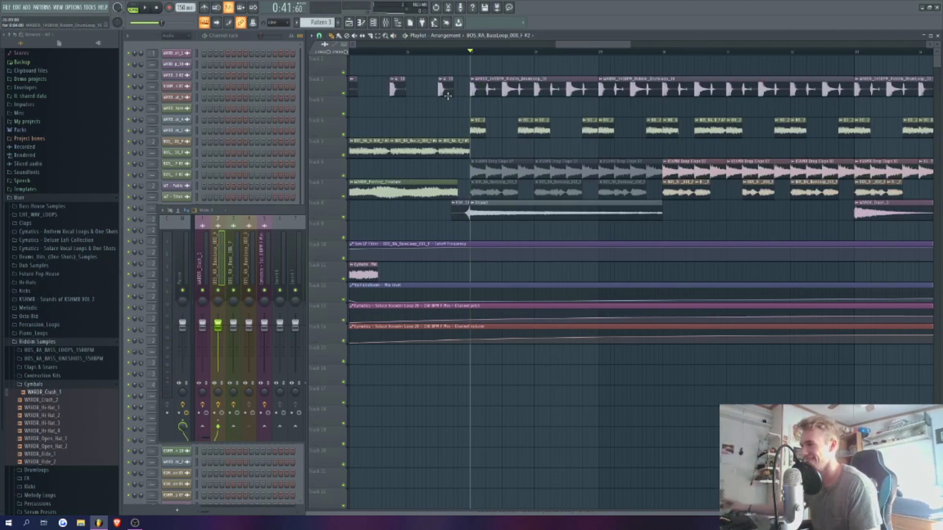
{"action": "left_click", "coordinate": [150, 10]}
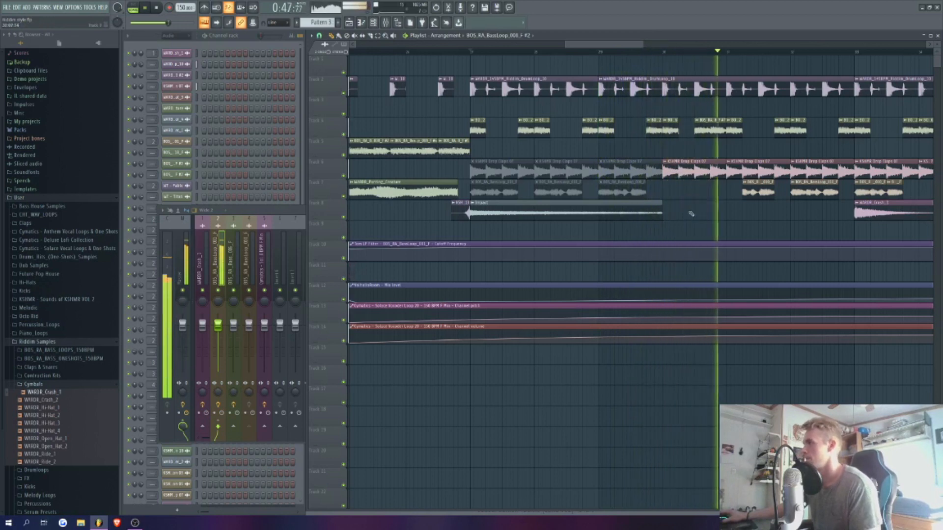
{"action": "key", "text": "space"}
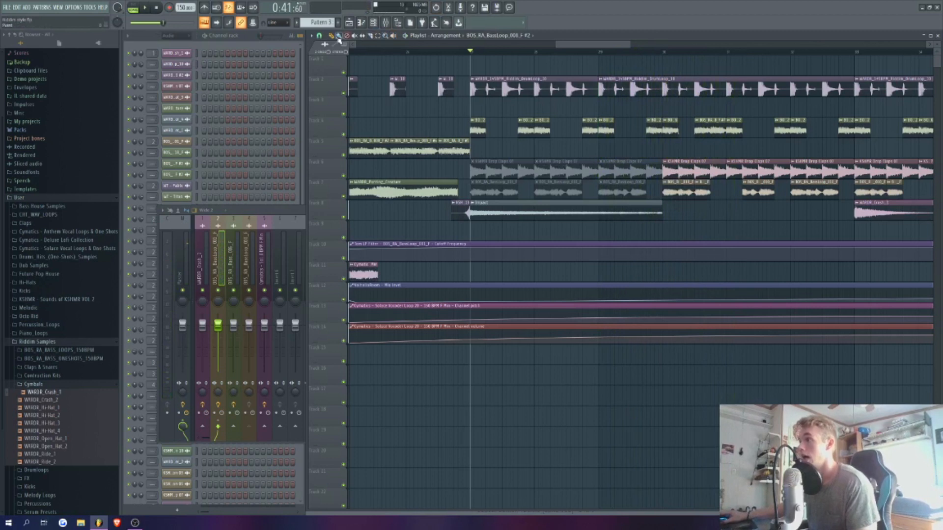
Step: Unmute the clap and bass loop clips on Tracks 6 and 7, and play the drop with the Track 4 bass loops temporarily muted
{"action": "left_click", "coordinate": [355, 35]}
{"action": "left_click_drag", "start_coordinate": [476, 176], "coordinate": [571, 174]}
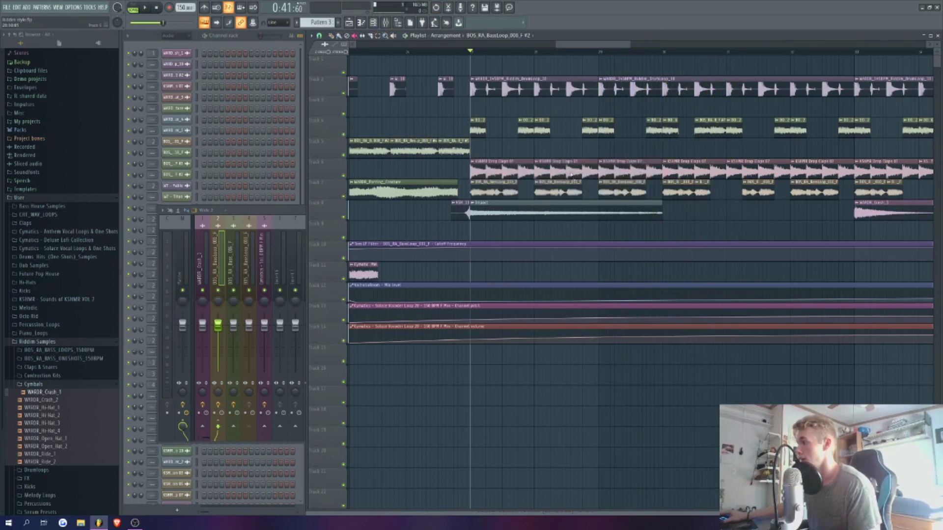
{"action": "left_click_drag", "start_coordinate": [474, 130], "coordinate": [874, 132]}
{"action": "key", "text": "space"}
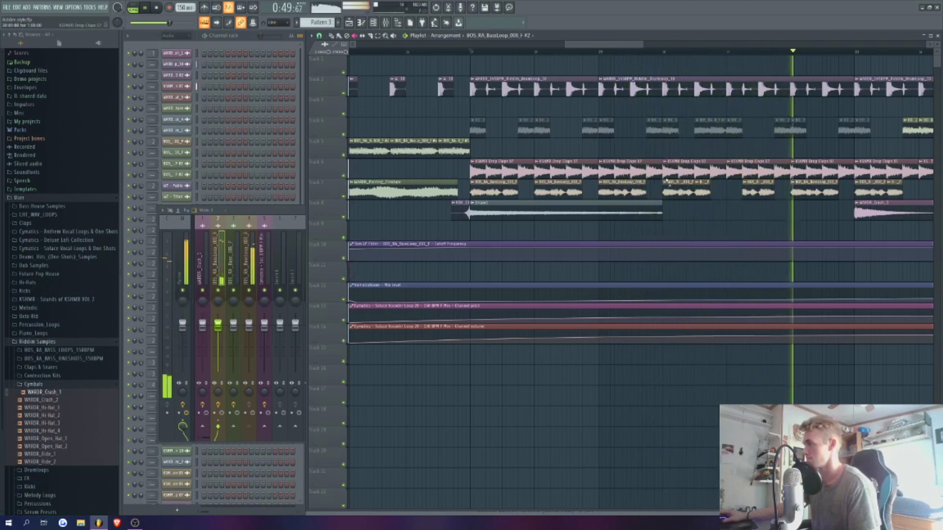
{"action": "key", "text": "space"}
{"action": "key", "text": "ctrl+z"}
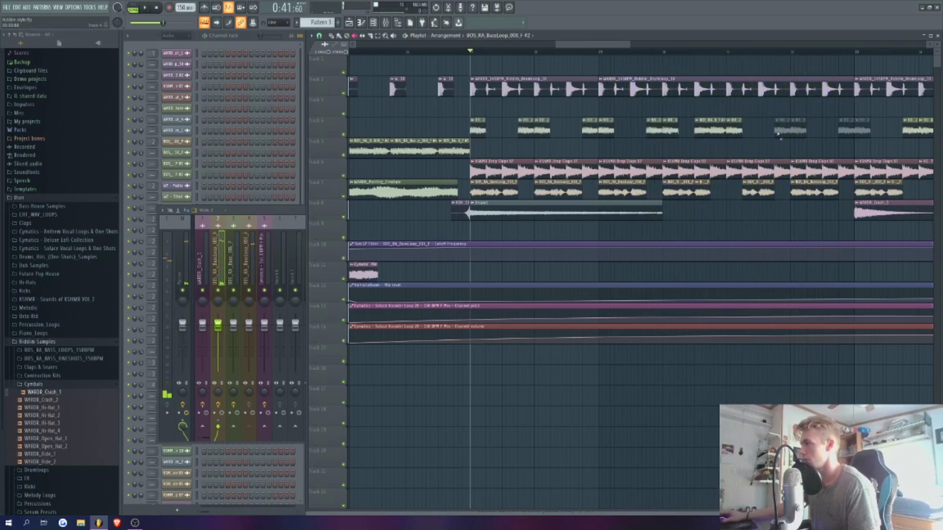
Step: Audition the first two groups of BOS_RA_Bass clips on Track 5 in the second half of the drop
{"action": "left_click_drag", "start_coordinate": [572, 47], "coordinate": [620, 55]}
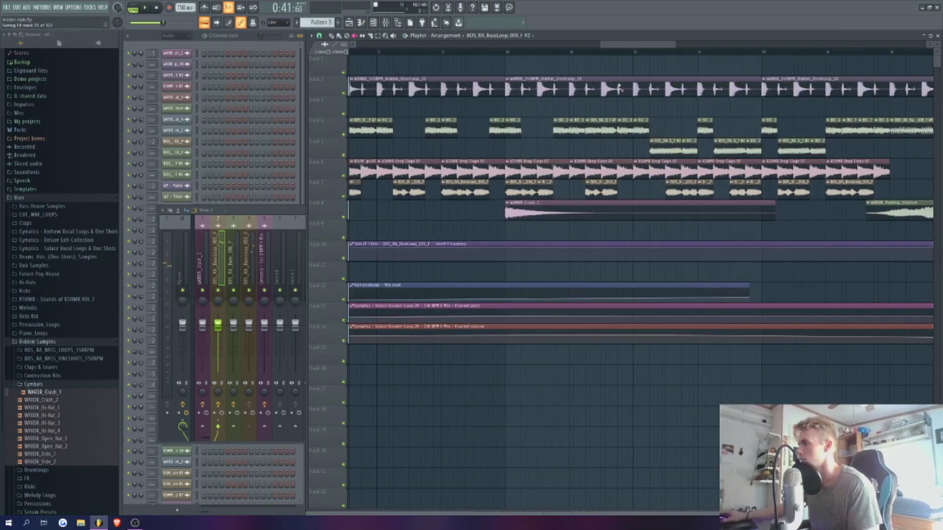
{"action": "scroll", "coordinate": [588, 75], "scroll_direction": "right", "scroll_amount": 2}
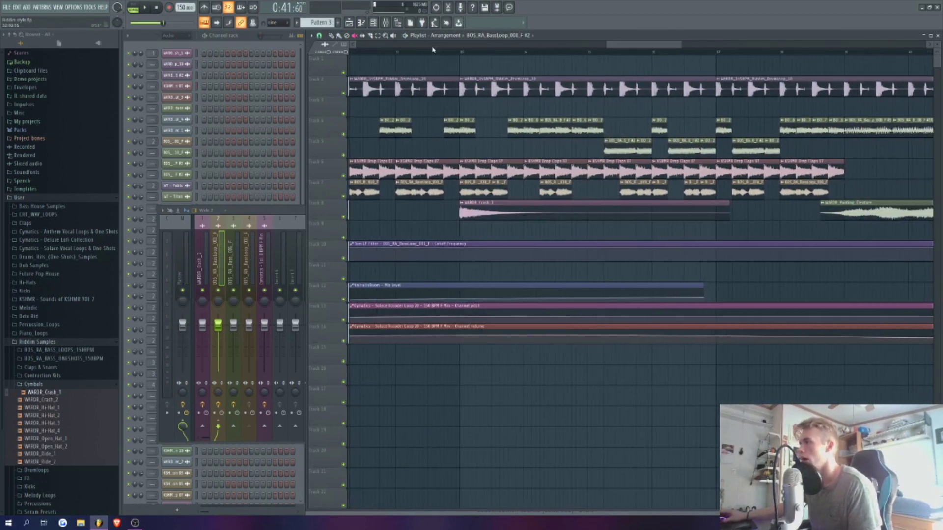
{"action": "left_click", "coordinate": [609, 152]}
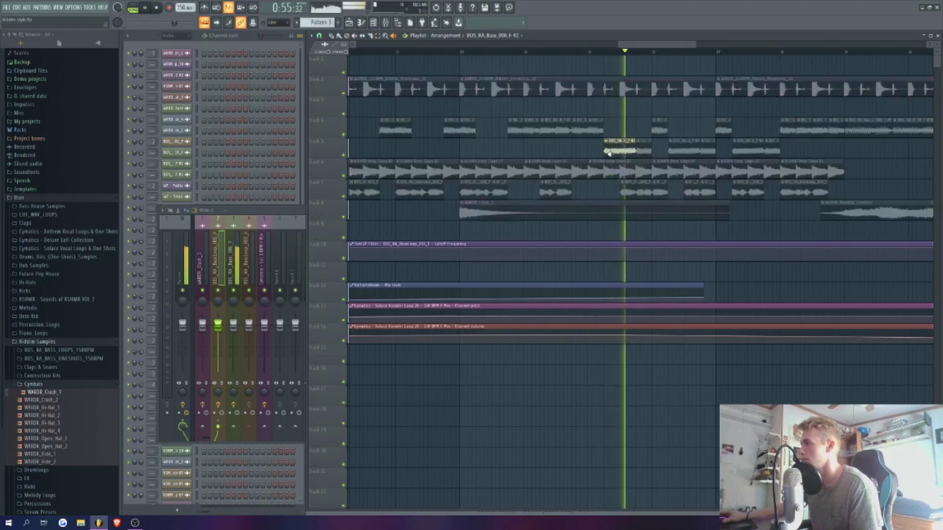
{"action": "left_click", "coordinate": [679, 153]}
{"action": "left_click", "coordinate": [371, 58]}
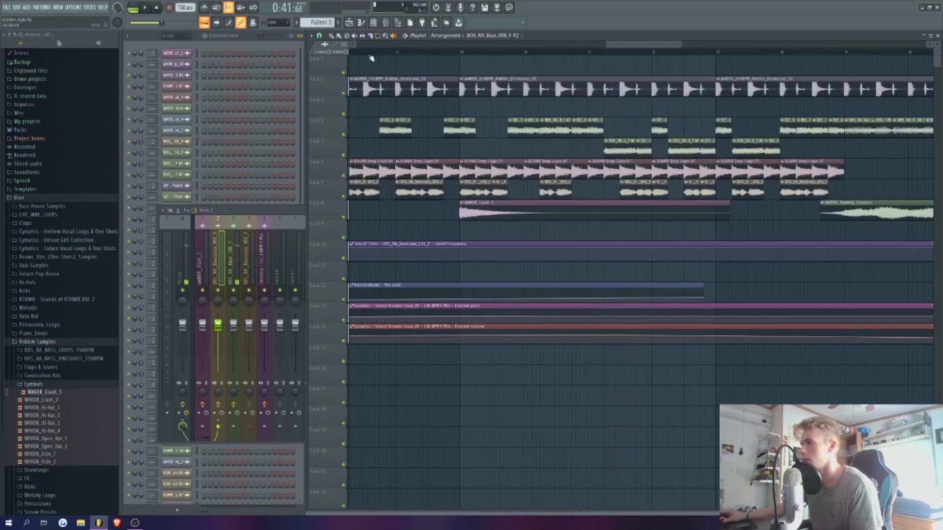
Step: Mute the Track 4 bass loops above the Track 5 bass groups, leave the first two Track 5 groups audible, and play that section
{"action": "scroll", "coordinate": [654, 172], "scroll_direction": "down", "scroll_amount": 3, "text": "ctrl"}
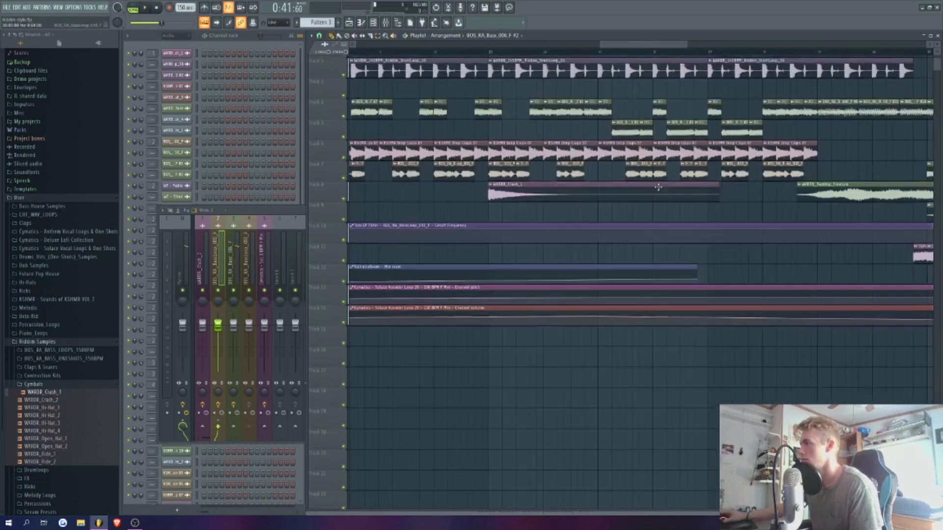
{"action": "scroll", "coordinate": [654, 171], "scroll_direction": "up", "scroll_amount": 2, "text": "ctrl"}
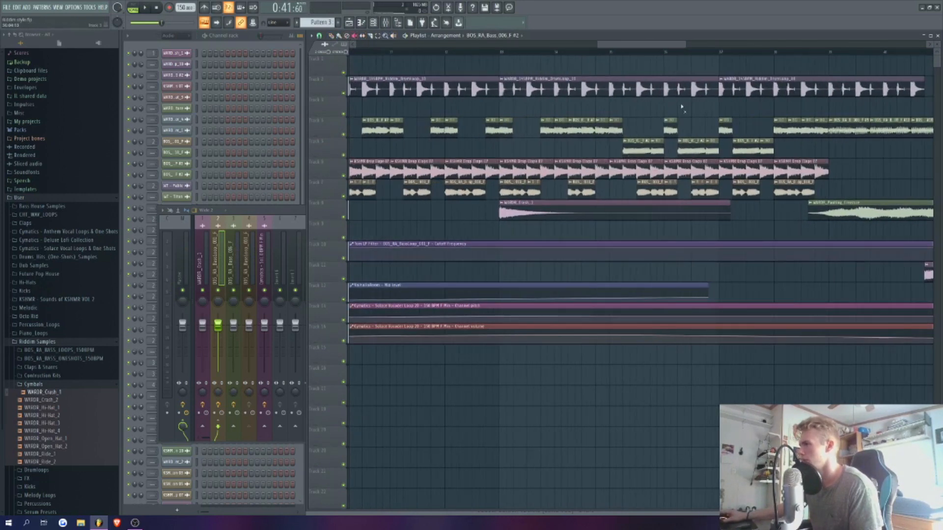
{"action": "left_click_drag", "start_coordinate": [540, 129], "coordinate": [775, 145]}
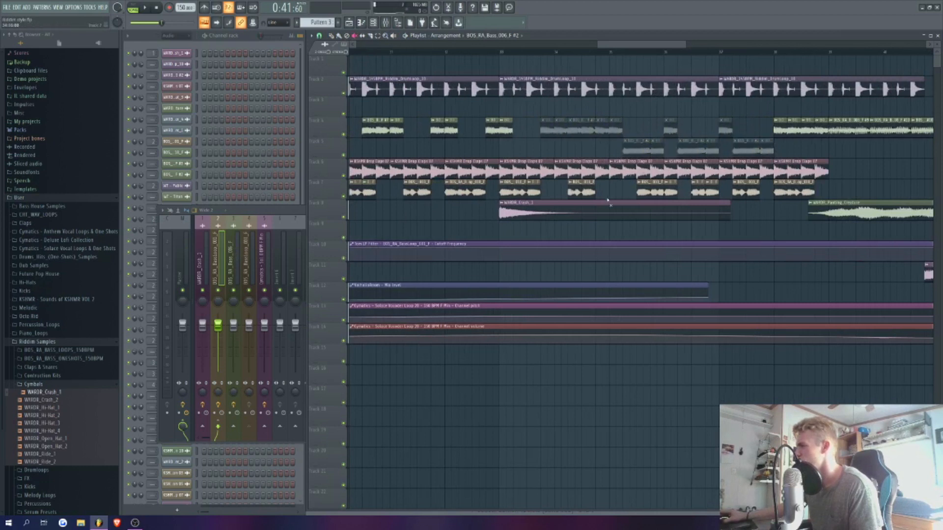
{"action": "left_click_drag", "start_coordinate": [616, 151], "coordinate": [715, 147]}
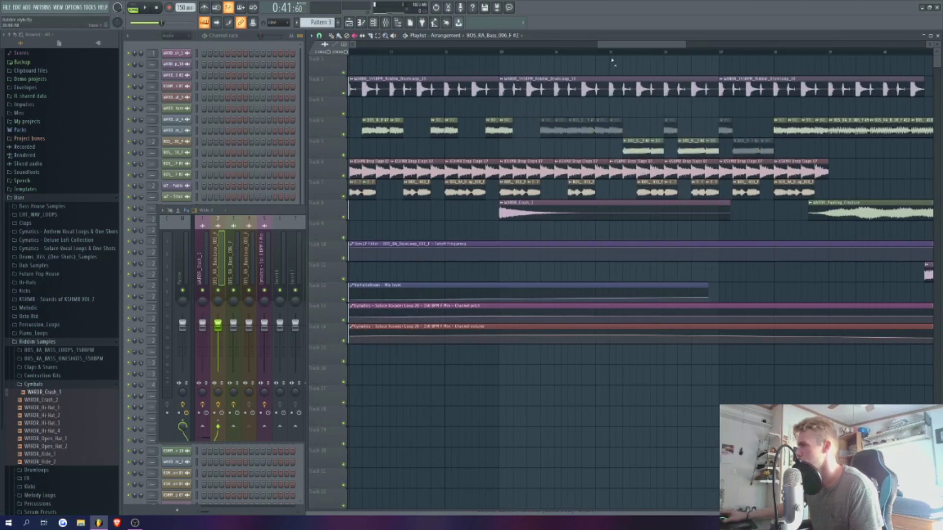
{"action": "key", "text": "space"}
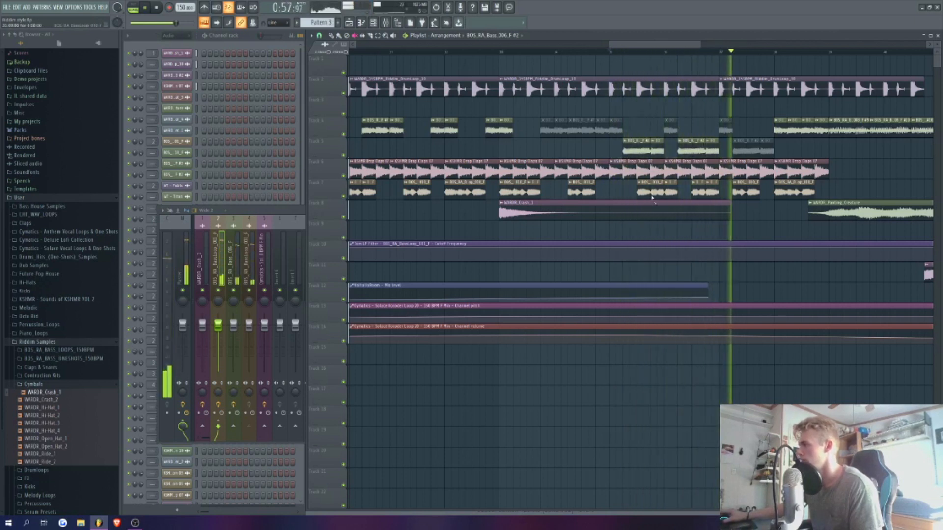
{"action": "key", "text": "space"}
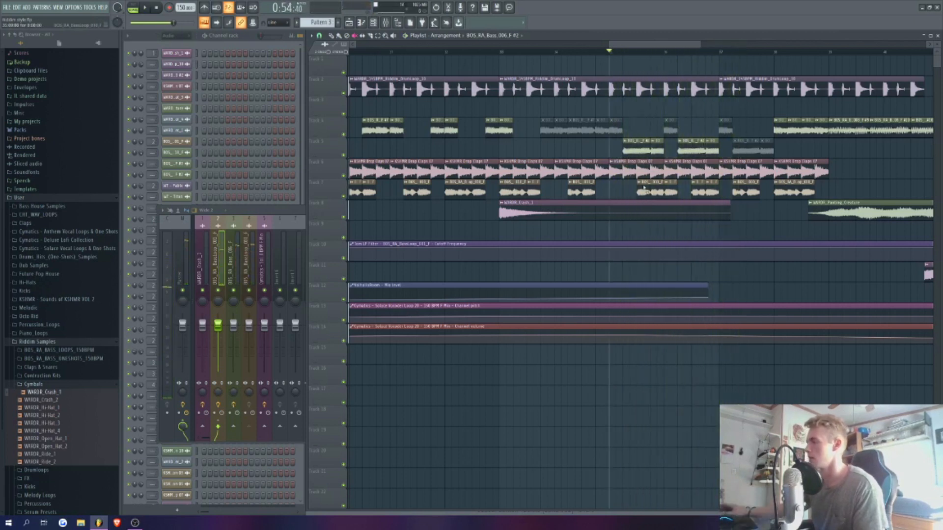
Step: Mute the Track 7 bass loops beneath the three Track 5 bass groups while playing the section, and unmute the third Track 5 group
{"action": "left_click", "coordinate": [657, 192]}
{"action": "key", "text": "space"}
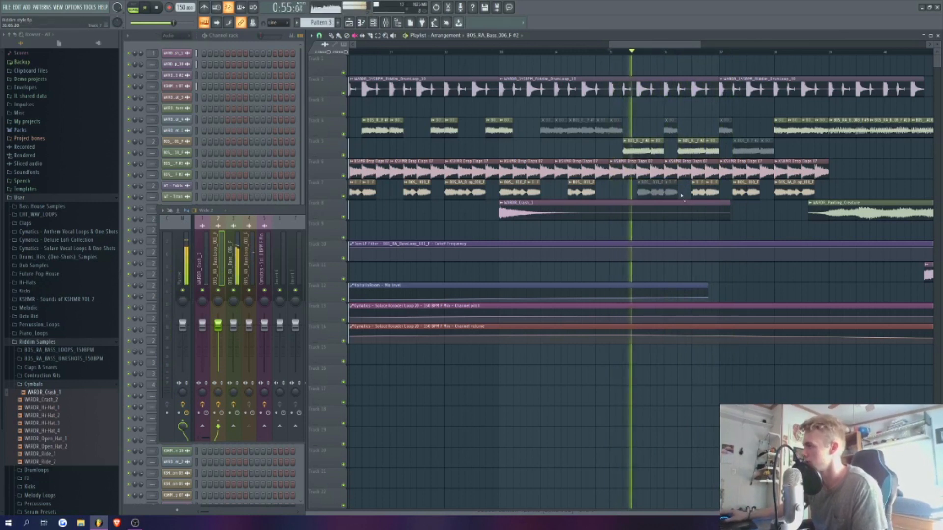
{"action": "left_click", "coordinate": [707, 194]}
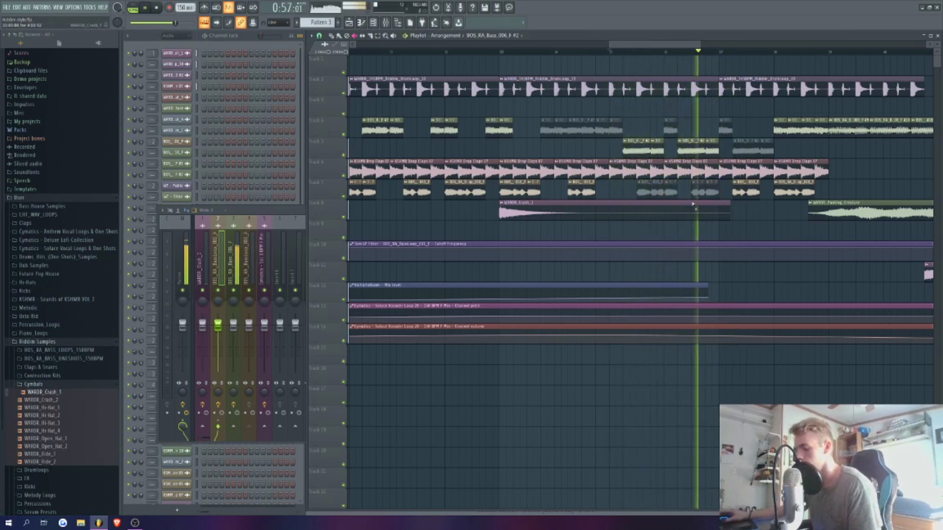
{"action": "left_click", "coordinate": [756, 195]}
{"action": "key", "text": "space"}
{"action": "left_click", "coordinate": [768, 150]}
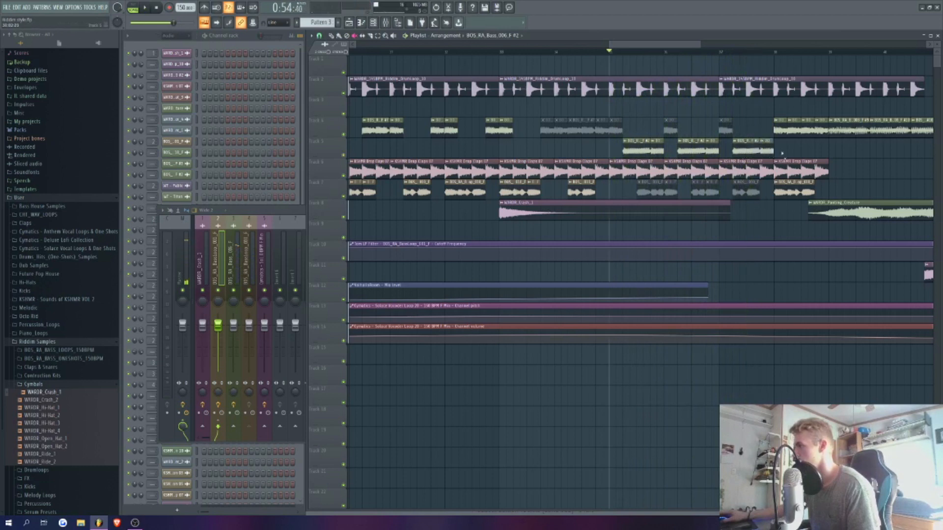
Step: Play from just before the third Track 5 bass group, and unmute the bass loops on Tracks 4 and 7
{"action": "left_click", "coordinate": [731, 52]}
{"action": "key", "text": "space"}
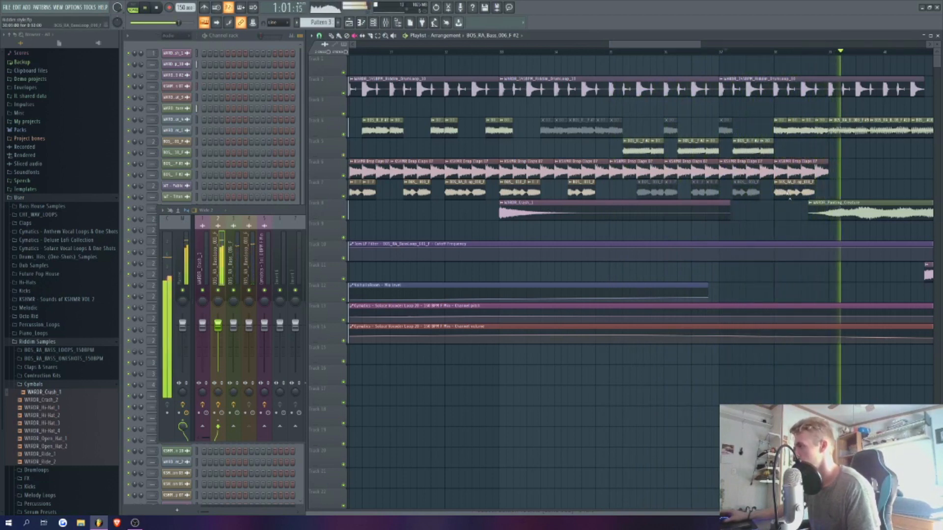
{"action": "key", "text": "space"}
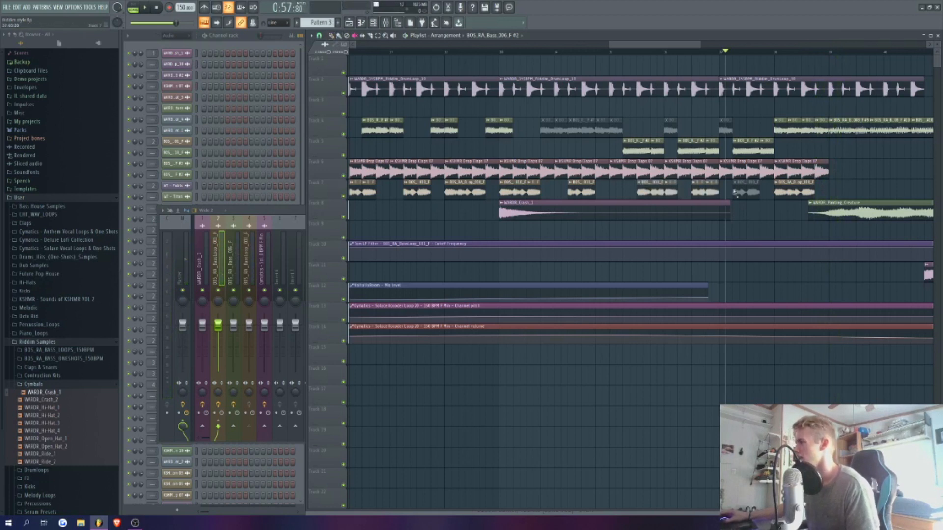
{"action": "left_click_drag", "start_coordinate": [547, 134], "coordinate": [735, 131]}
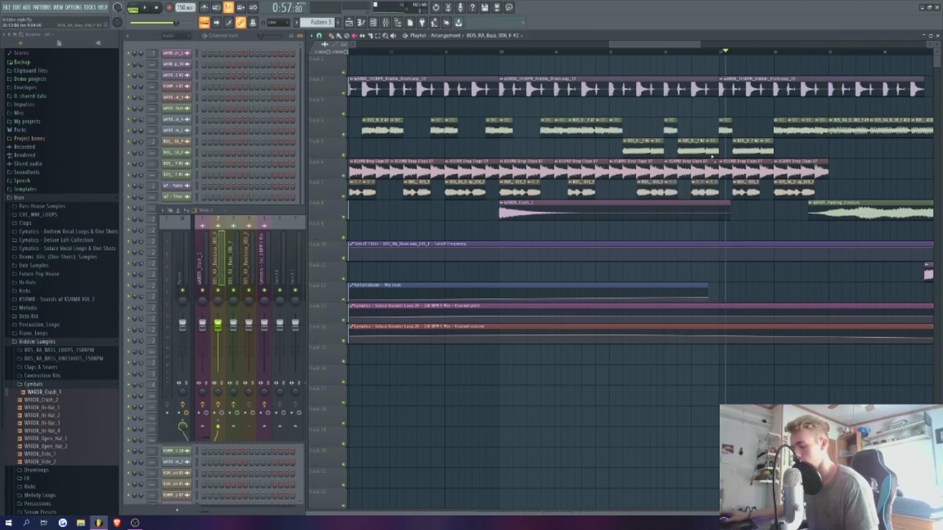
Step: Bring up the mixer, select the WARDR_Crash_1 track, and return to the playlist at the end of the drop
{"action": "scroll", "coordinate": [709, 164], "scroll_direction": "down", "scroll_amount": 2}
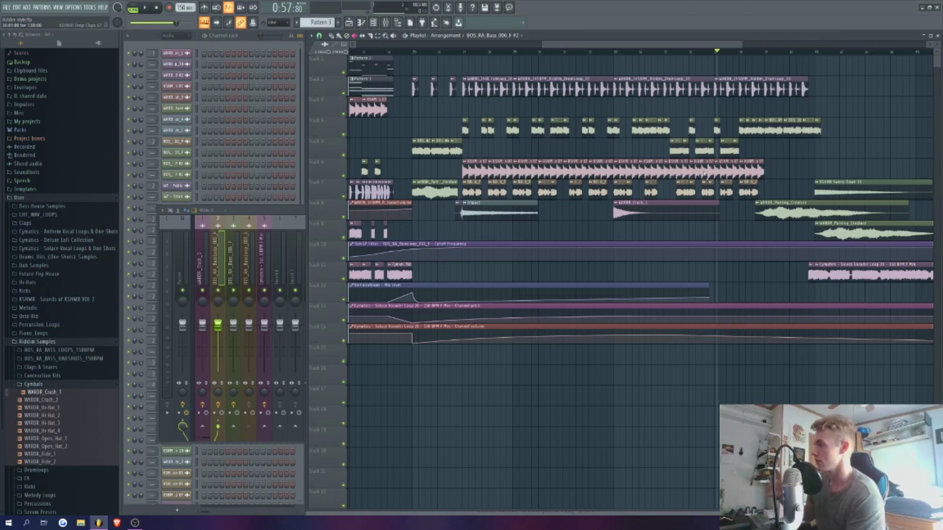
{"action": "left_click", "coordinate": [292, 209]}
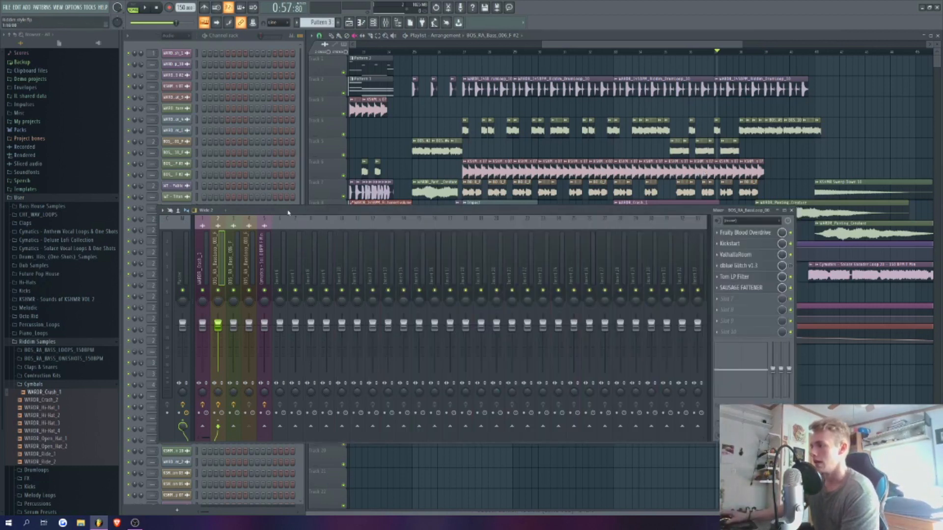
{"action": "left_click", "coordinate": [208, 242]}
{"action": "left_click", "coordinate": [721, 35]}
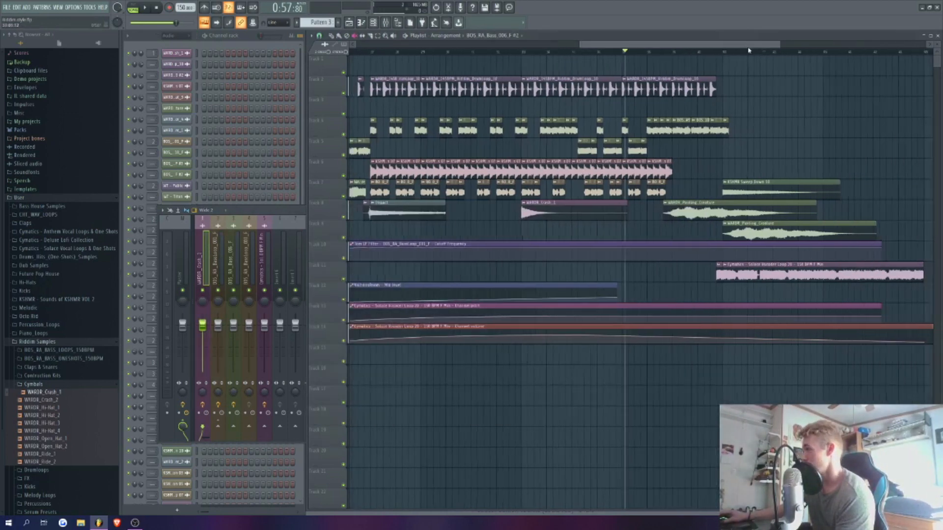
Step: Select the first bass loop track in the mixer and inspect its Fruity Blood Overdrive settings alongside the drop's bass loops
{"action": "left_click_drag", "start_coordinate": [550, 45], "coordinate": [332, 43]}
{"action": "left_click_drag", "start_coordinate": [692, 47], "coordinate": [810, 46]}
{"action": "left_click", "coordinate": [286, 211]}
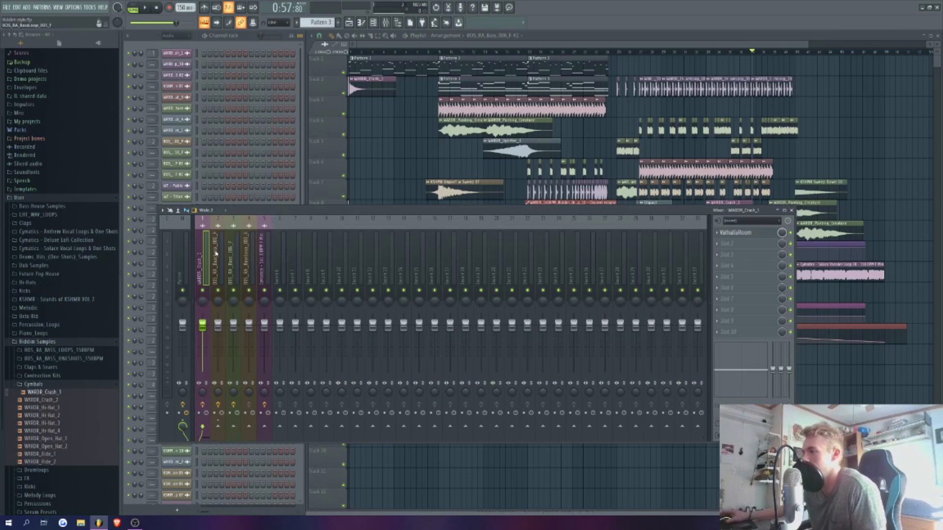
{"action": "left_click", "coordinate": [214, 252]}
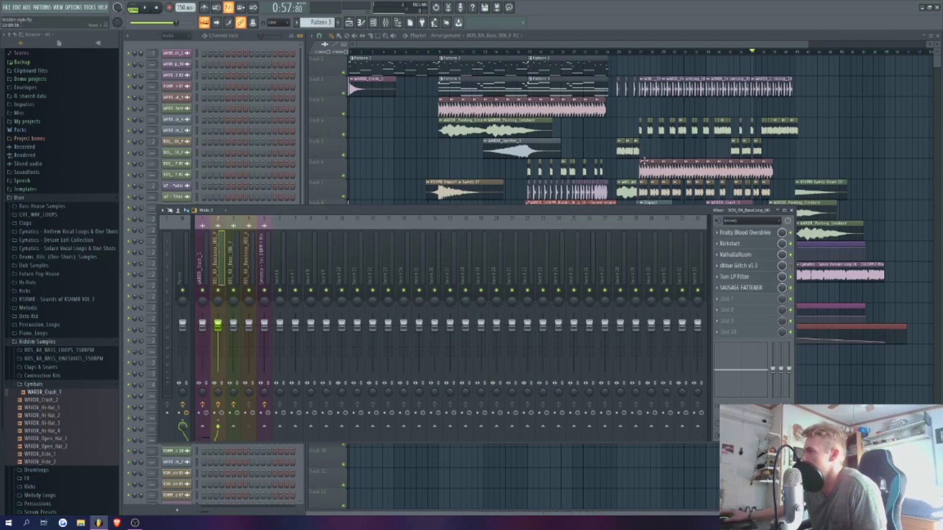
{"action": "scroll", "coordinate": [644, 160], "scroll_direction": "up", "scroll_amount": 5}
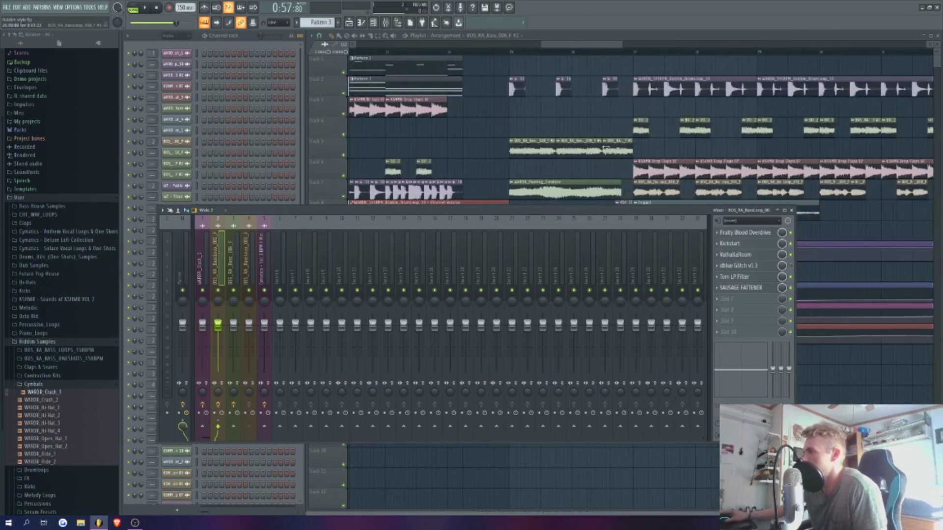
{"action": "left_click", "coordinate": [737, 233]}
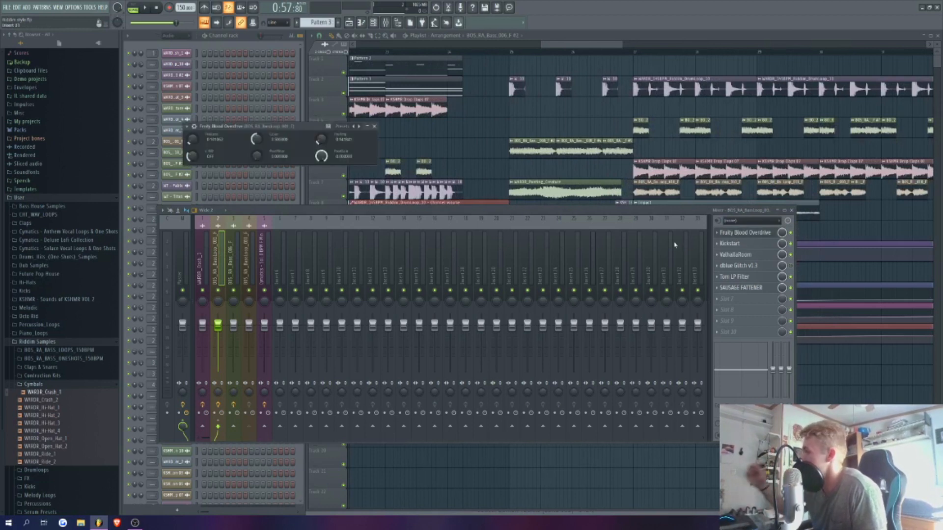
{"action": "left_click_drag", "start_coordinate": [298, 129], "coordinate": [302, 133]}
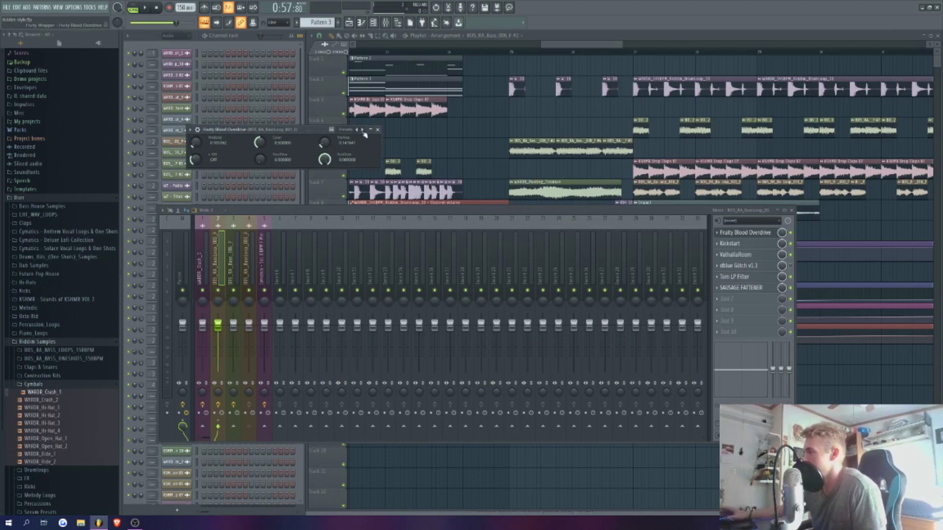
Step: Look at Sausage Fattener on the bass loop track, and close the open effect and sample windows
{"action": "left_click", "coordinate": [741, 288]}
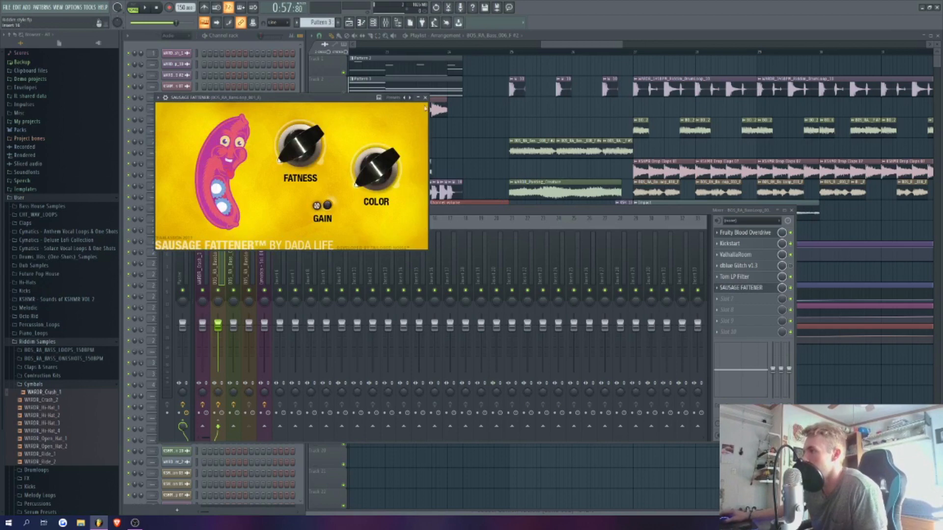
{"action": "left_click", "coordinate": [426, 97]}
{"action": "double_click", "coordinate": [348, 139]}
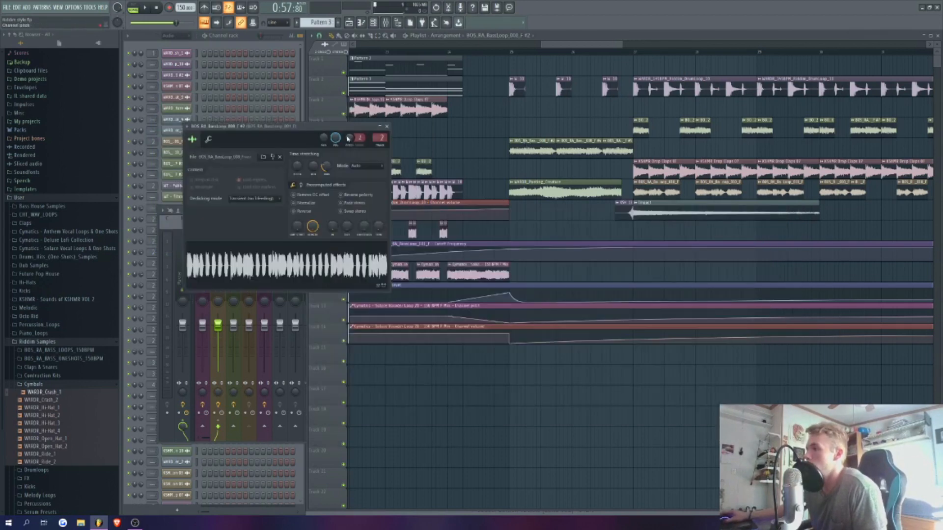
{"action": "left_click", "coordinate": [387, 126]}
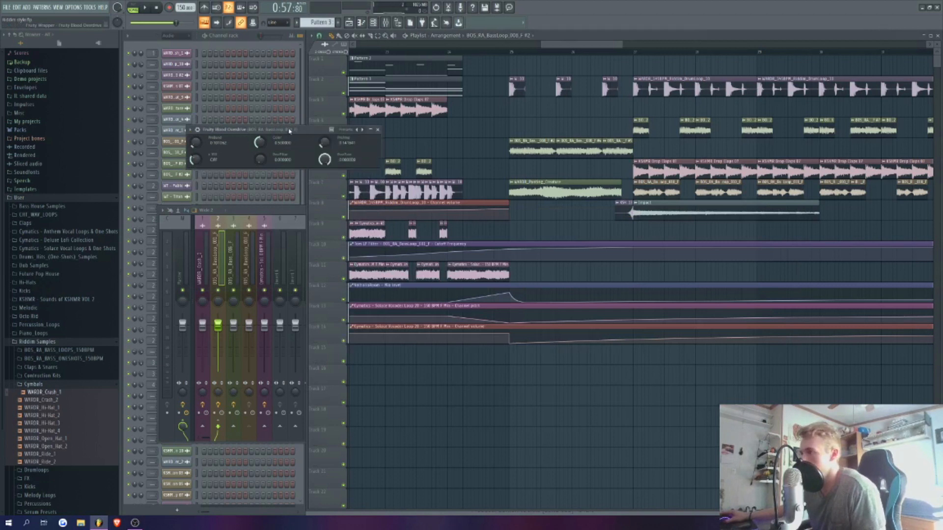
{"action": "left_click", "coordinate": [377, 129]}
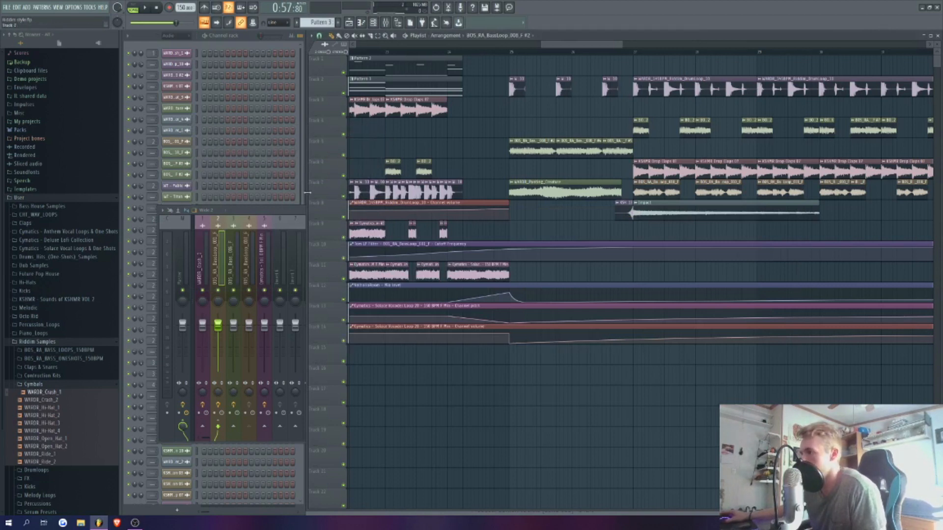
Step: Examine the Kickstart sidechain curve and note-length options on the bass loop track, and close the plugin
{"action": "left_click", "coordinate": [297, 217]}
{"action": "left_click", "coordinate": [738, 245]}
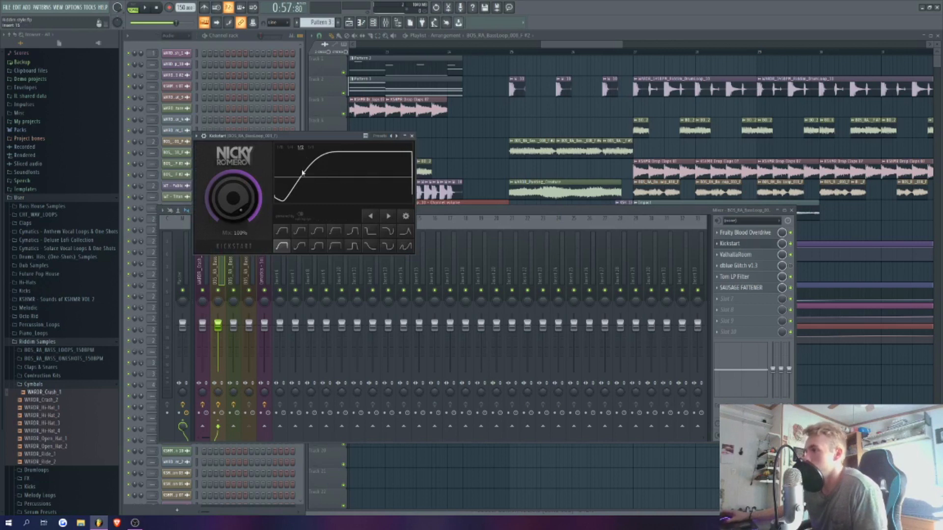
{"action": "left_click", "coordinate": [412, 136]}
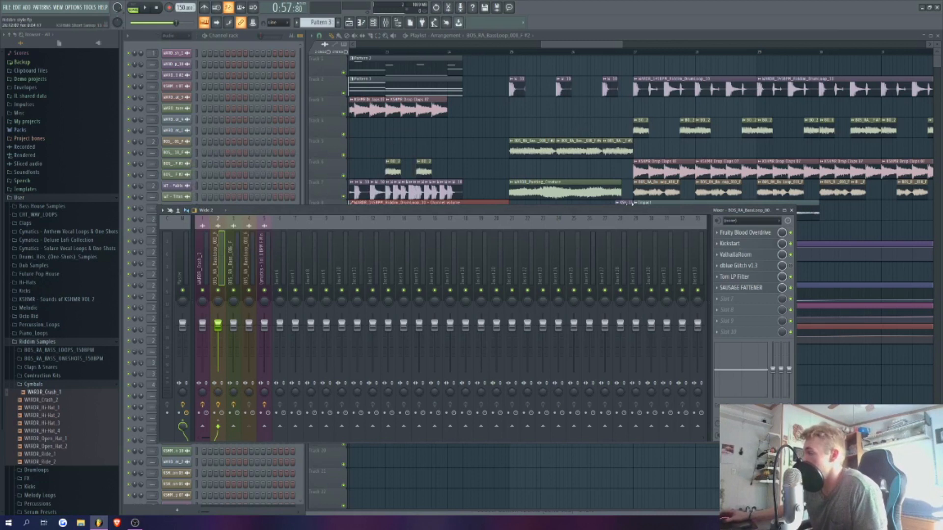
{"action": "left_click", "coordinate": [737, 244]}
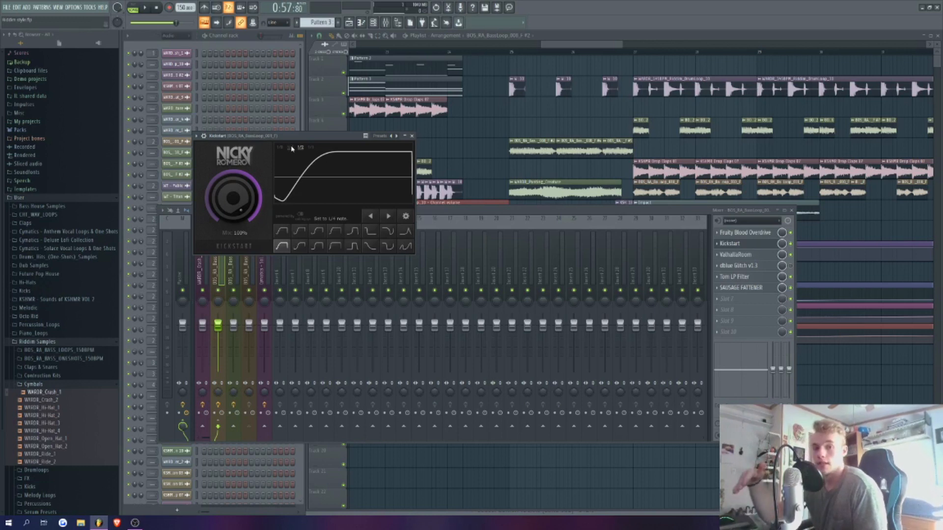
{"action": "left_click", "coordinate": [412, 135]}
Step: Review the ValhallaRoom reverb and dblue Glitch v1.3 settings on the bass loop track, closing each plugin
{"action": "left_click", "coordinate": [738, 255]}
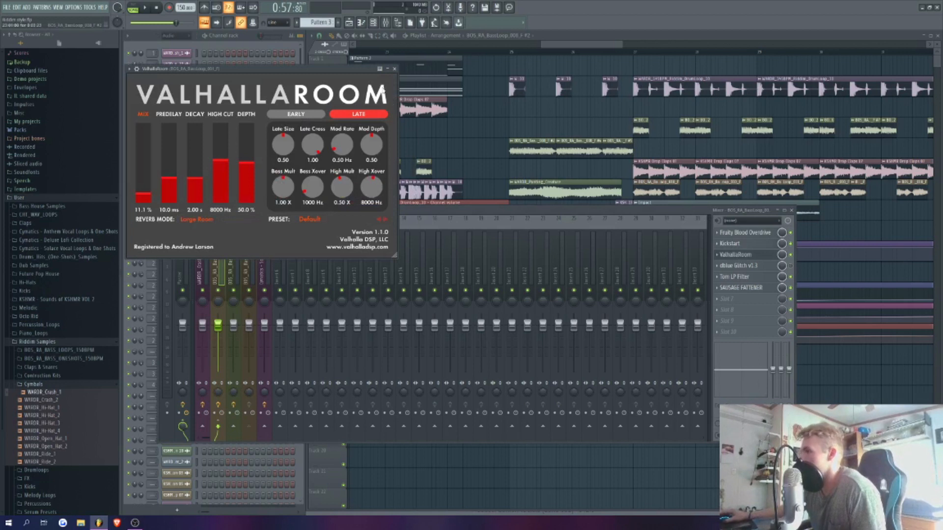
{"action": "left_click", "coordinate": [737, 255]}
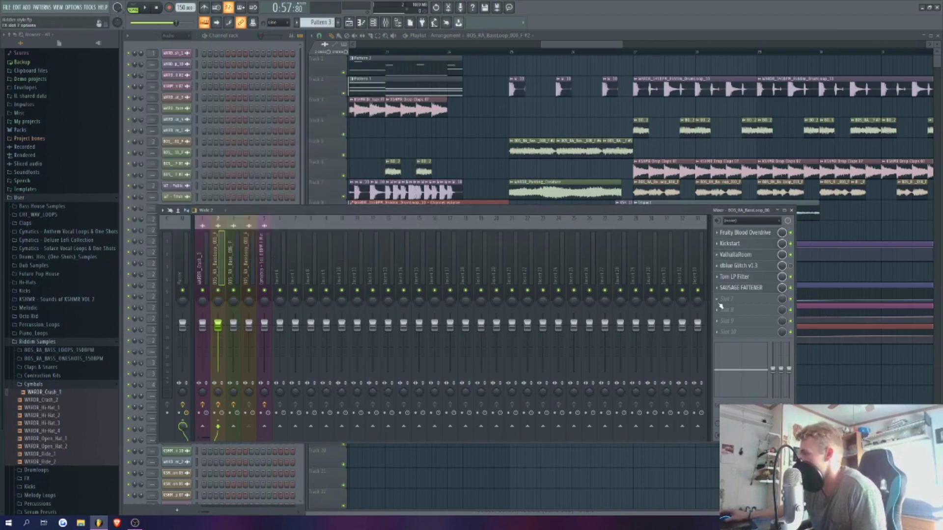
{"action": "left_click", "coordinate": [738, 265]}
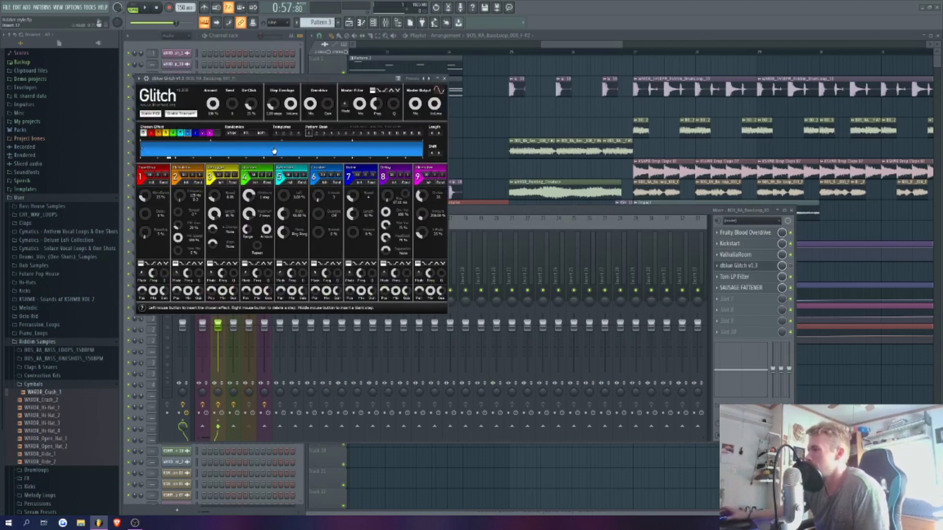
{"action": "left_click", "coordinate": [747, 266]}
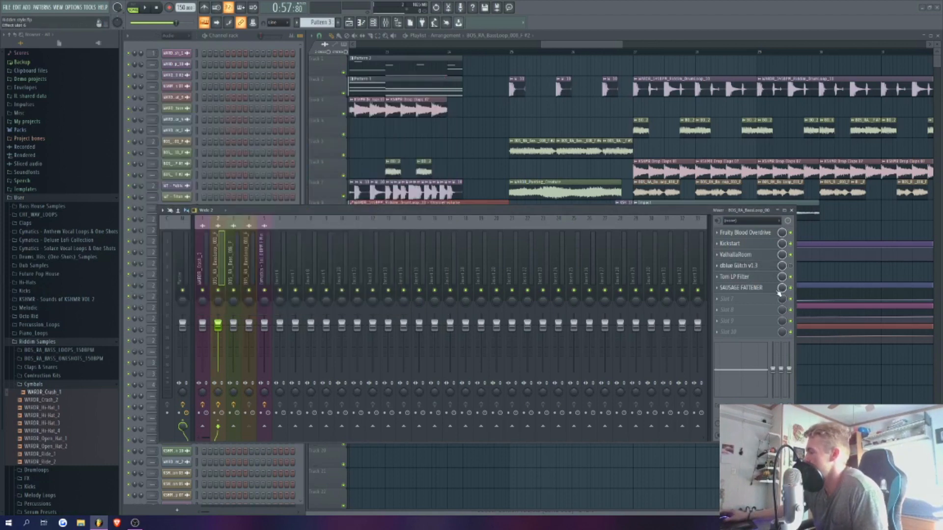
{"action": "left_click", "coordinate": [792, 266]}
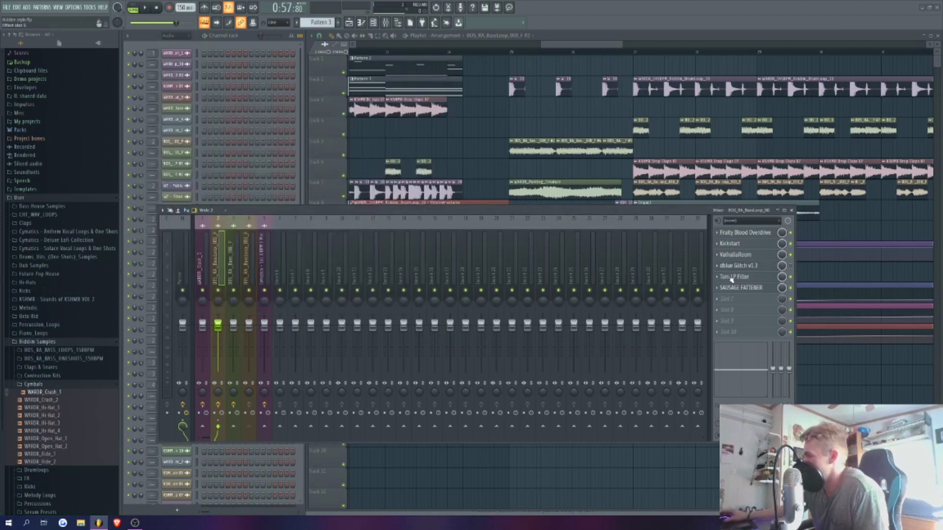
Step: Examine the Tom LP Filter cutoff automation in the playlist around the build-up into the drop
{"action": "left_click", "coordinate": [550, 53]}
{"action": "scroll", "coordinate": [550, 53], "scroll_direction": "up", "scroll_amount": 3}
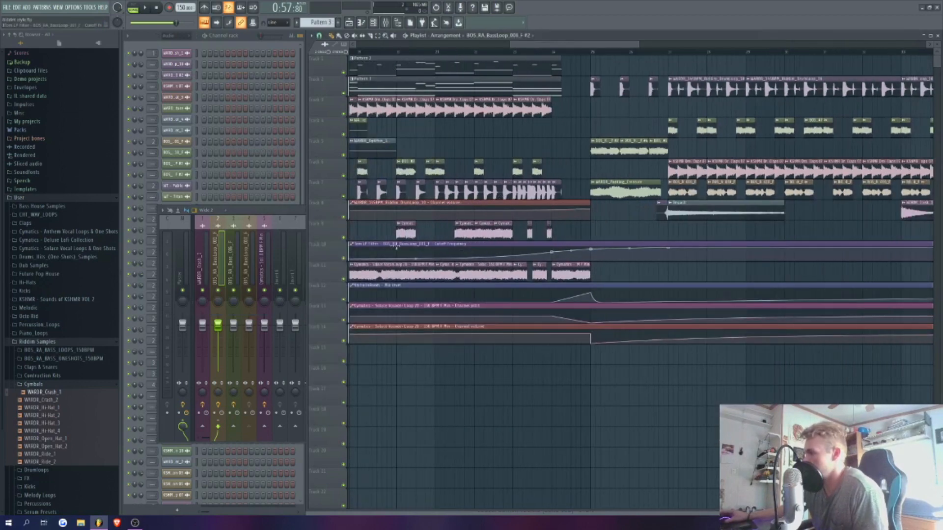
{"action": "left_click_drag", "start_coordinate": [528, 45], "coordinate": [549, 45]}
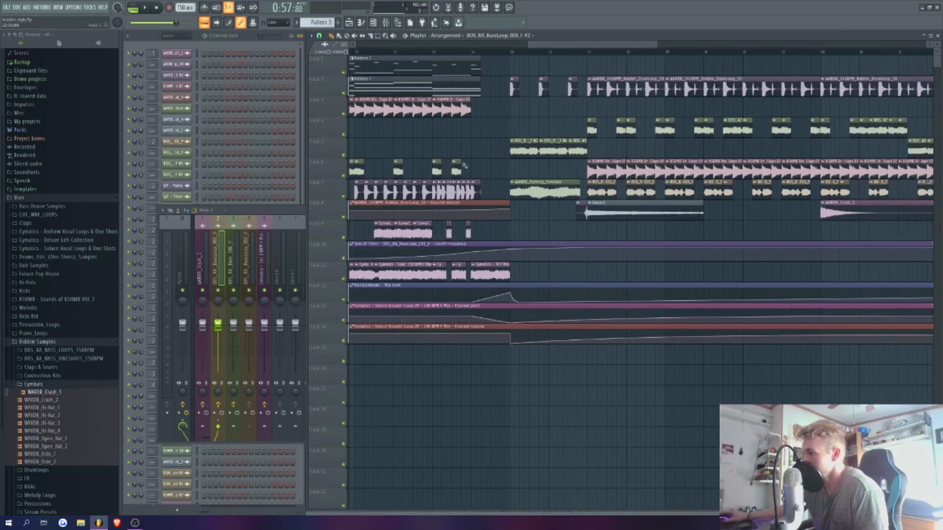
Step: Reopen Sausage Fattener on the bass loop track, check its Fatness knob, and close the plugin
{"action": "key", "text": "F9"}
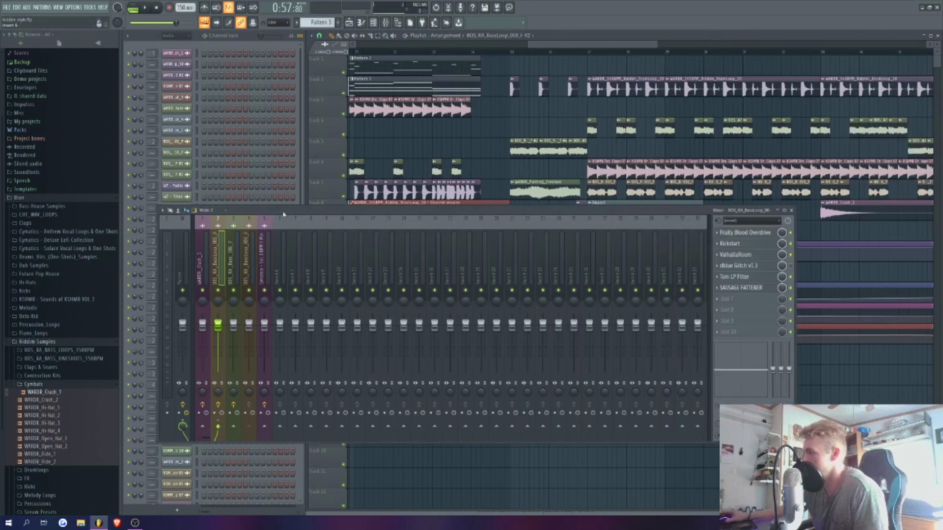
{"action": "left_click", "coordinate": [745, 289]}
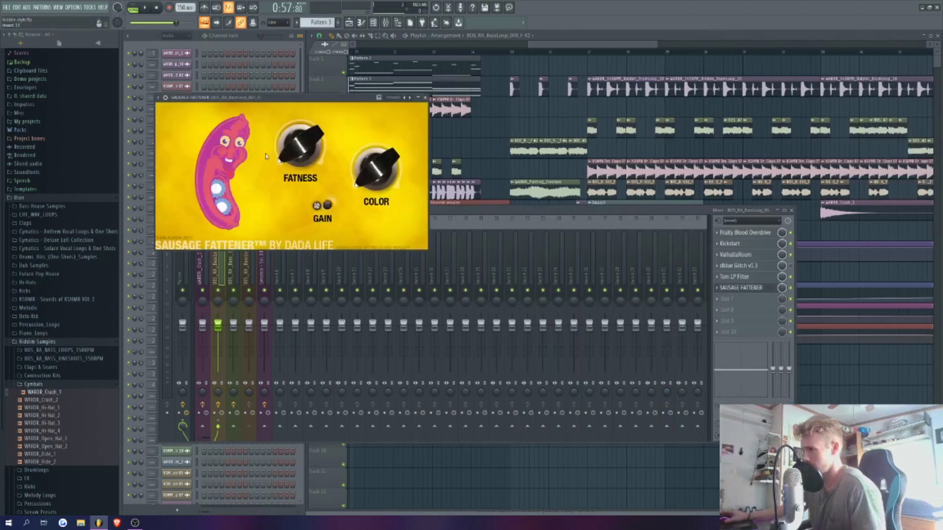
{"action": "mouse_move", "coordinate": [297, 154]}
{"action": "left_click_drag", "start_coordinate": [297, 151], "coordinate": [309, 155]}
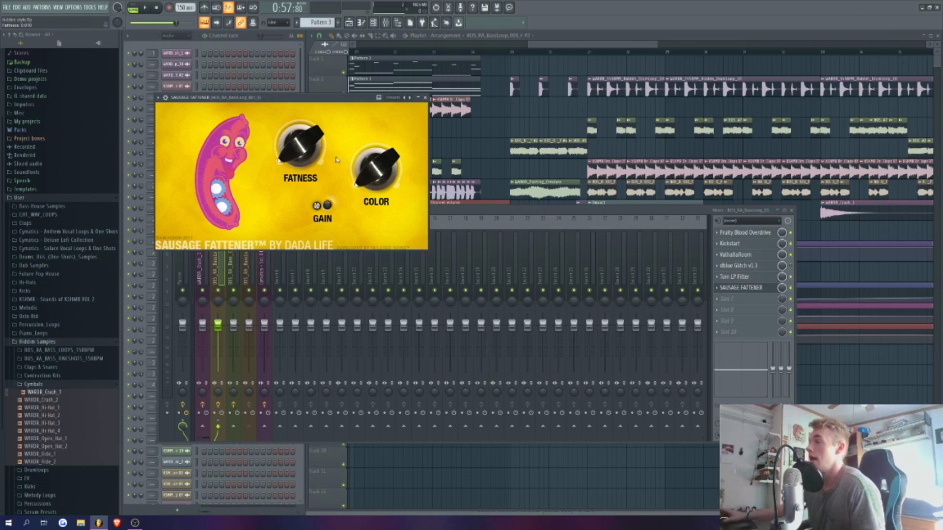
{"action": "left_click", "coordinate": [427, 98]}
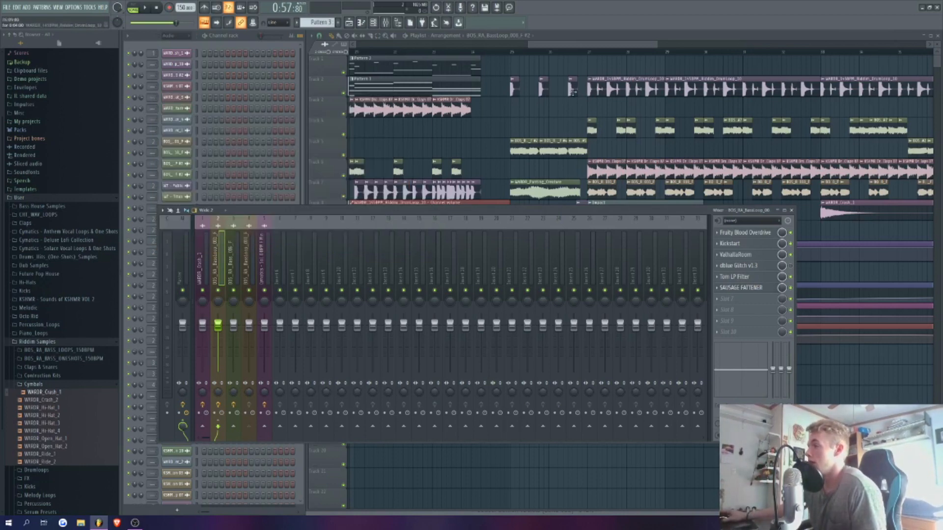
Step: Audition individual bass clips in the second half of the drop, including the first BOS_RA_Bass_006_F clip on Track 5 there
{"action": "left_click_drag", "start_coordinate": [550, 46], "coordinate": [572, 49]}
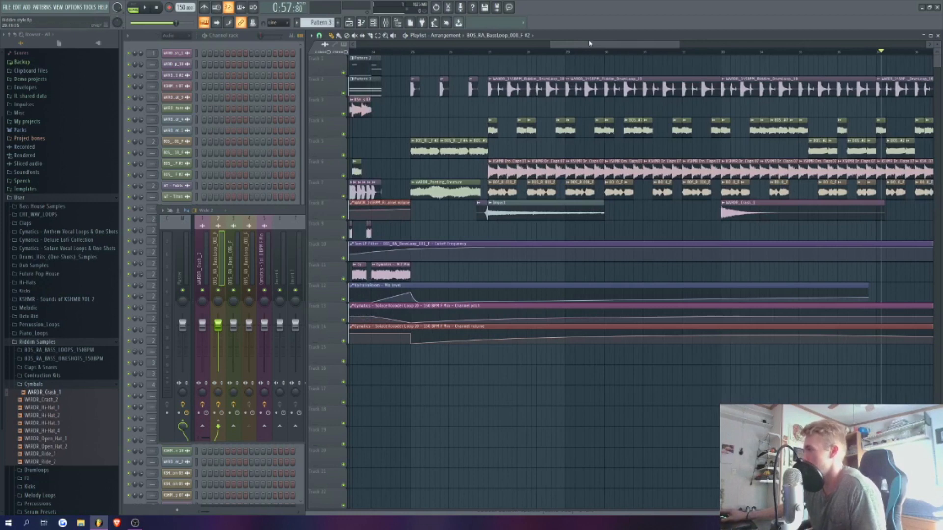
{"action": "scroll", "coordinate": [614, 84], "scroll_direction": "right", "scroll_amount": 4}
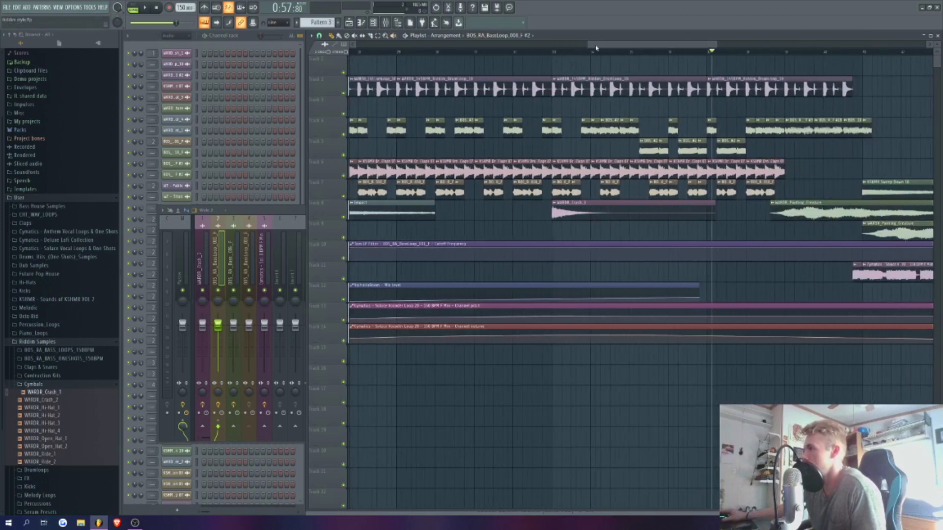
{"action": "left_click_drag", "start_coordinate": [648, 46], "coordinate": [640, 45]}
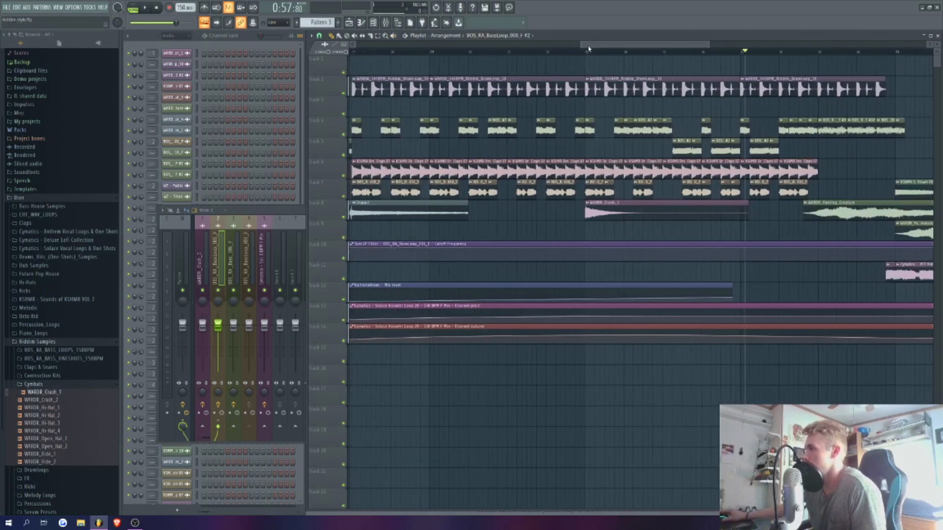
{"action": "left_click", "coordinate": [614, 130]}
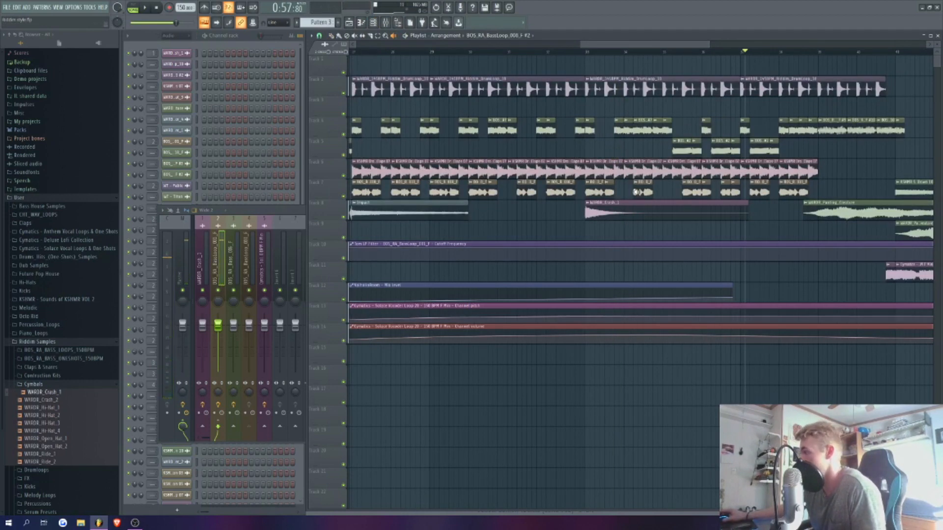
{"action": "left_click", "coordinate": [684, 193]}
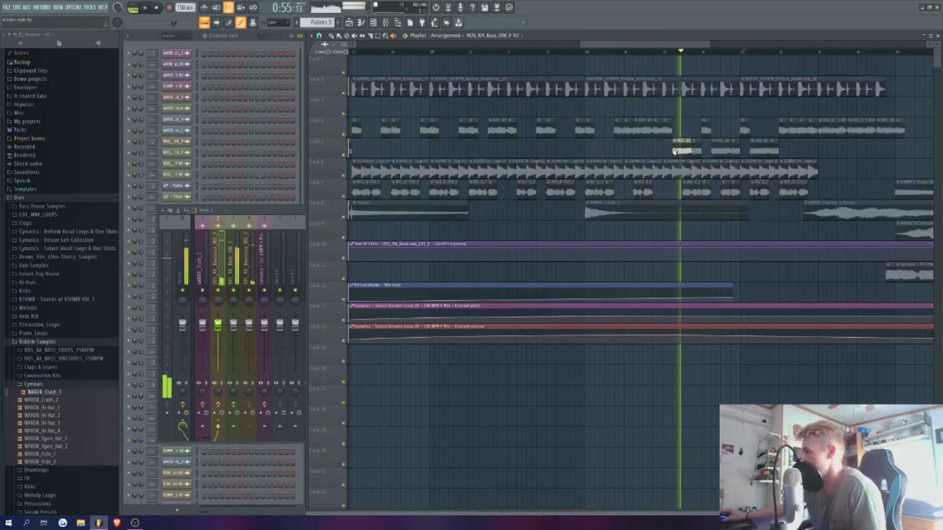
Step: Open Fruity parametric EQ 2 on the BOS_RA_Bass_006_F mixer track
{"action": "key", "text": "F9"}
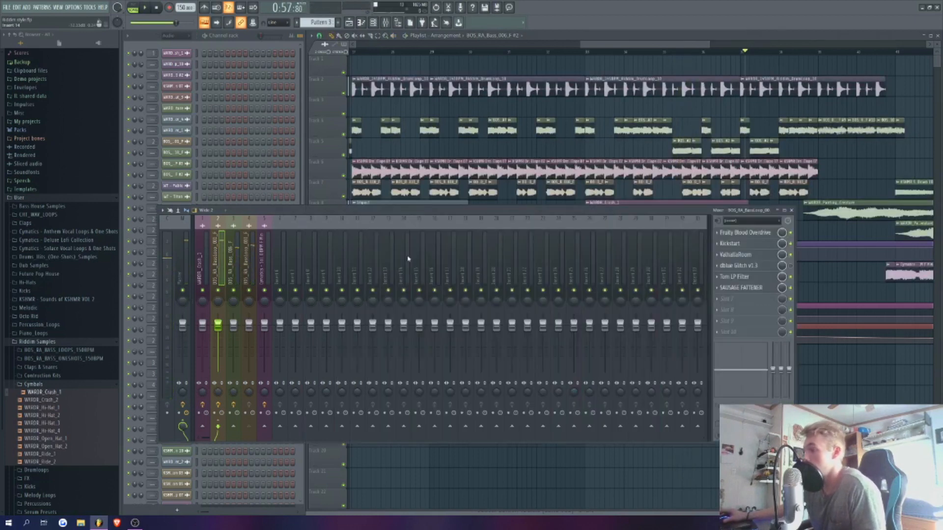
{"action": "left_click", "coordinate": [230, 262]}
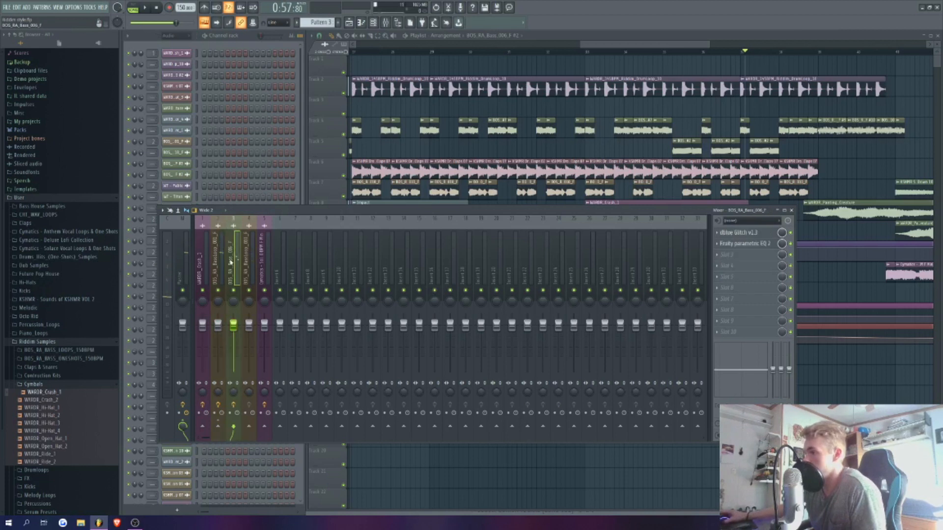
{"action": "left_click", "coordinate": [740, 244]}
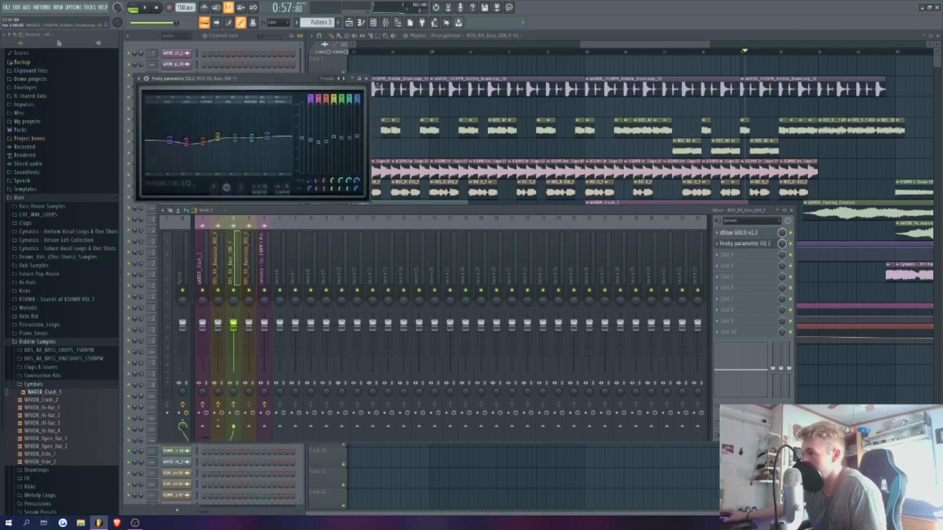
Step: Audition the Track 5 bass clip on its own, and close the parametric EQ
{"action": "left_click", "coordinate": [393, 36]}
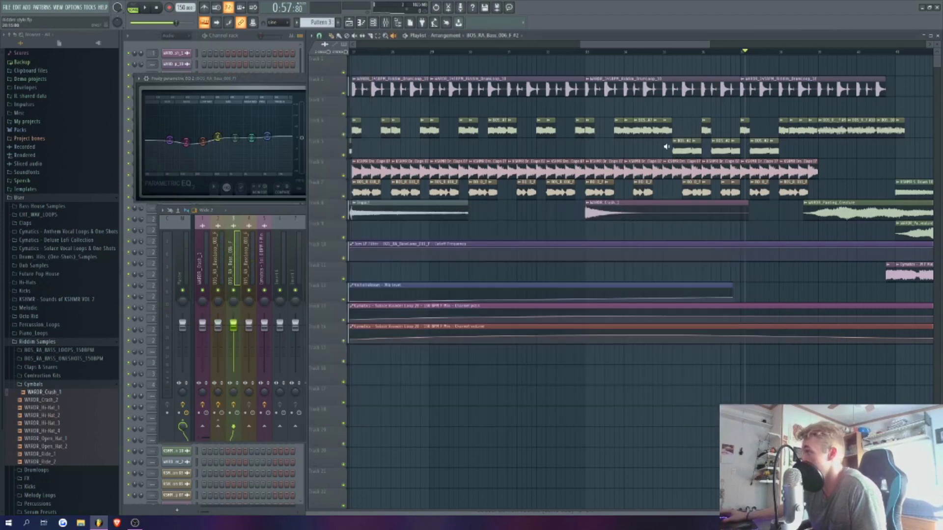
{"action": "left_click", "coordinate": [678, 151]}
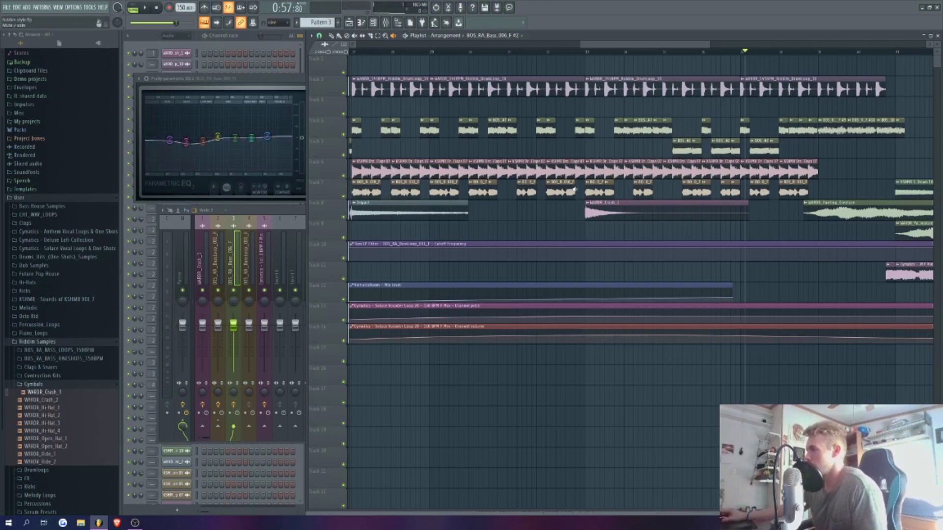
{"action": "left_click", "coordinate": [311, 84]}
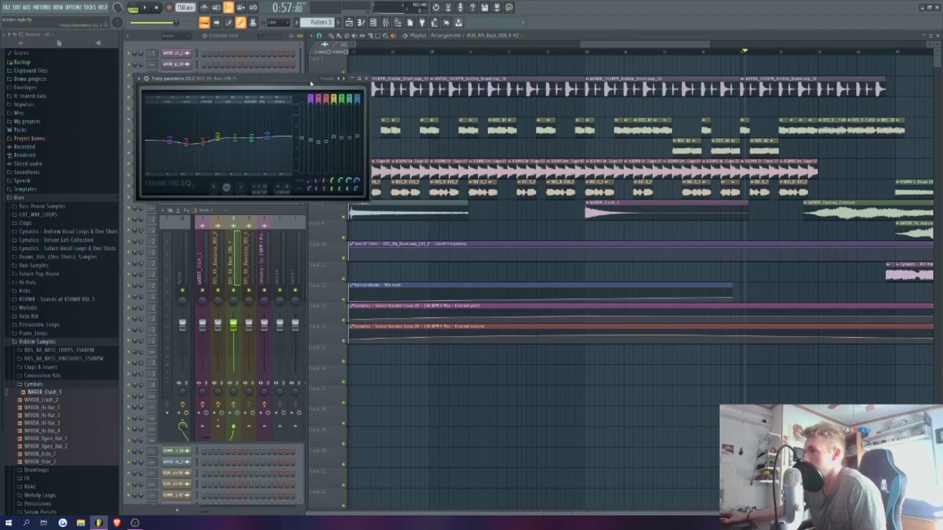
{"action": "left_click", "coordinate": [366, 78]}
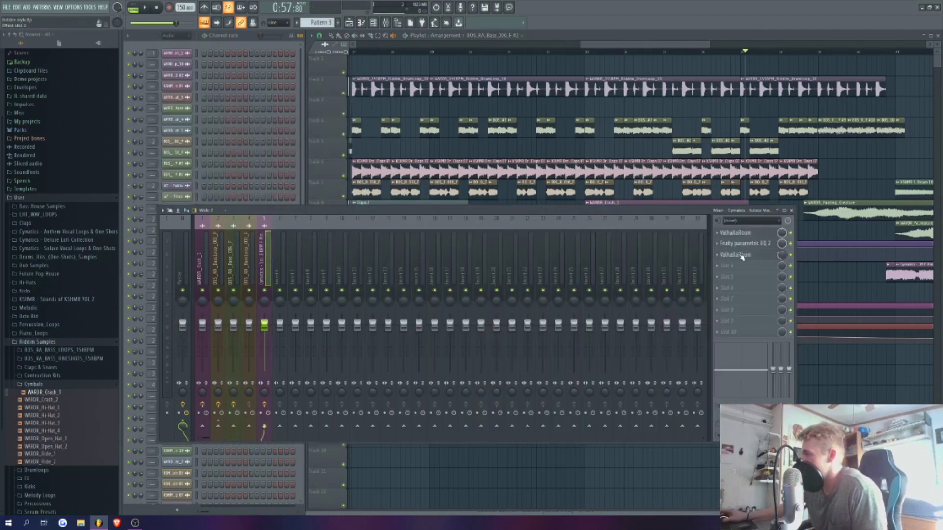
Step: Check the first ValhallaRoom on the Cymatics vocoder loop's mixer track, close it, and return to the playlist overview
{"action": "left_click", "coordinate": [742, 233]}
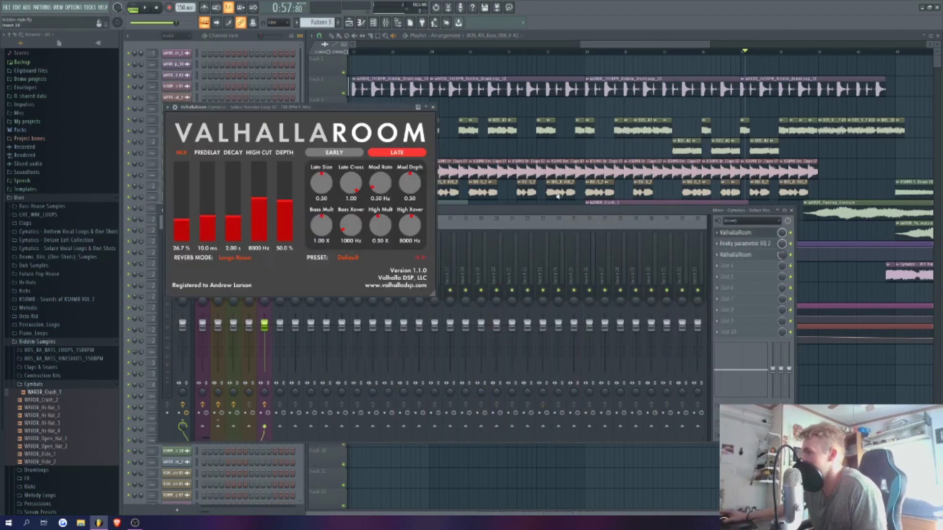
{"action": "left_click", "coordinate": [433, 106]}
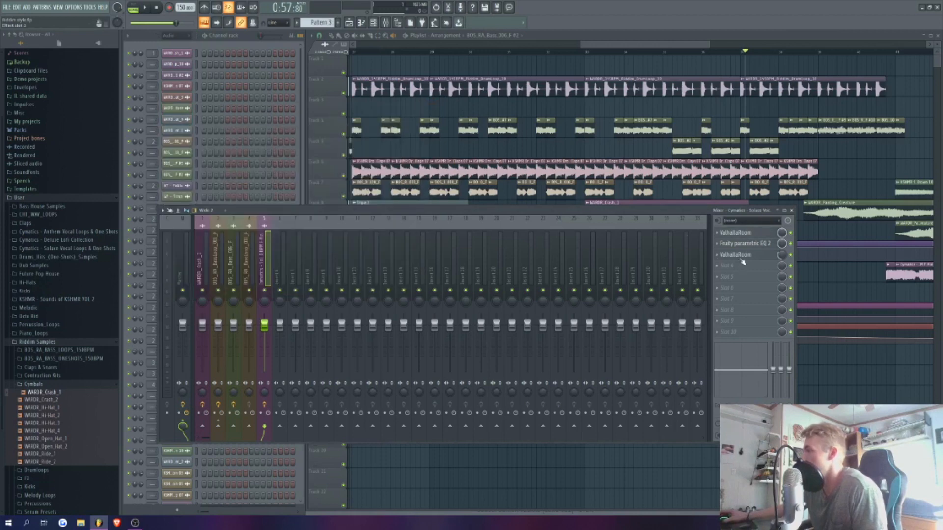
{"action": "left_click", "coordinate": [644, 56]}
{"action": "scroll", "coordinate": [611, 98], "scroll_direction": "down", "scroll_amount": 3}
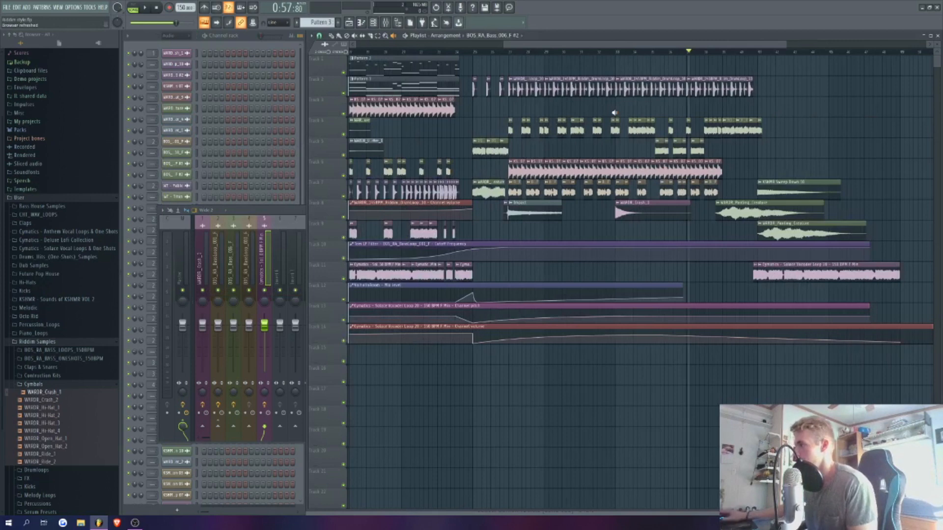
Step: Play the full arrangement through to its ending with all tracks in view
{"action": "scroll", "coordinate": [611, 98], "scroll_direction": "down", "scroll_amount": 3}
{"action": "left_click", "coordinate": [328, 51]}
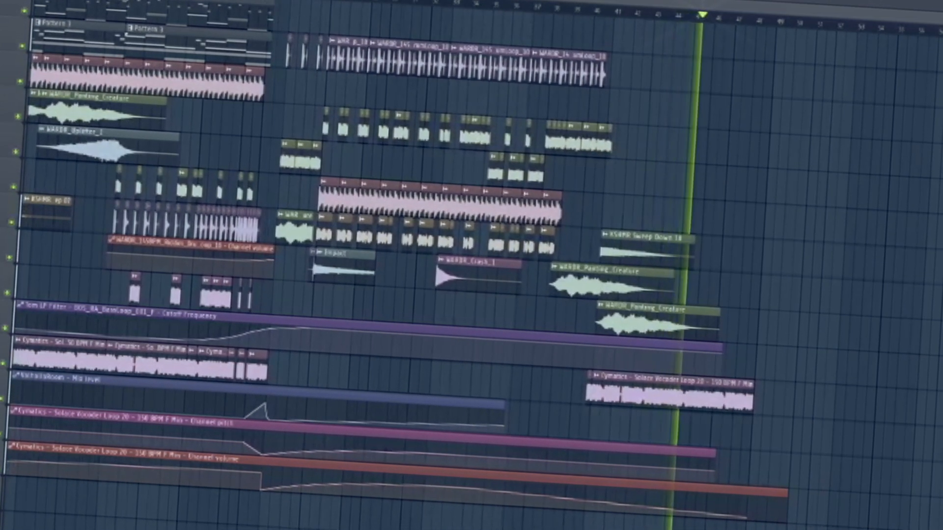
{"action": "scroll", "coordinate": [471, 265], "scroll_direction": "down", "scroll_amount": 3}
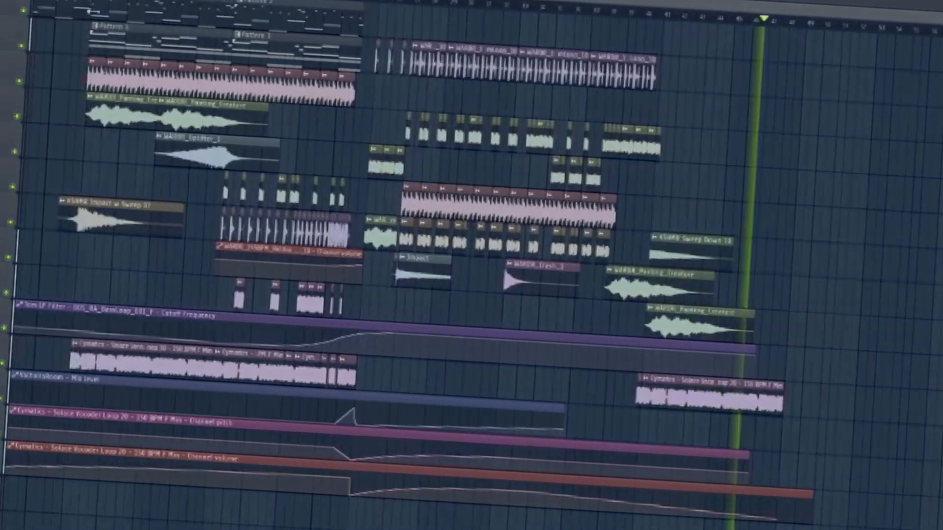